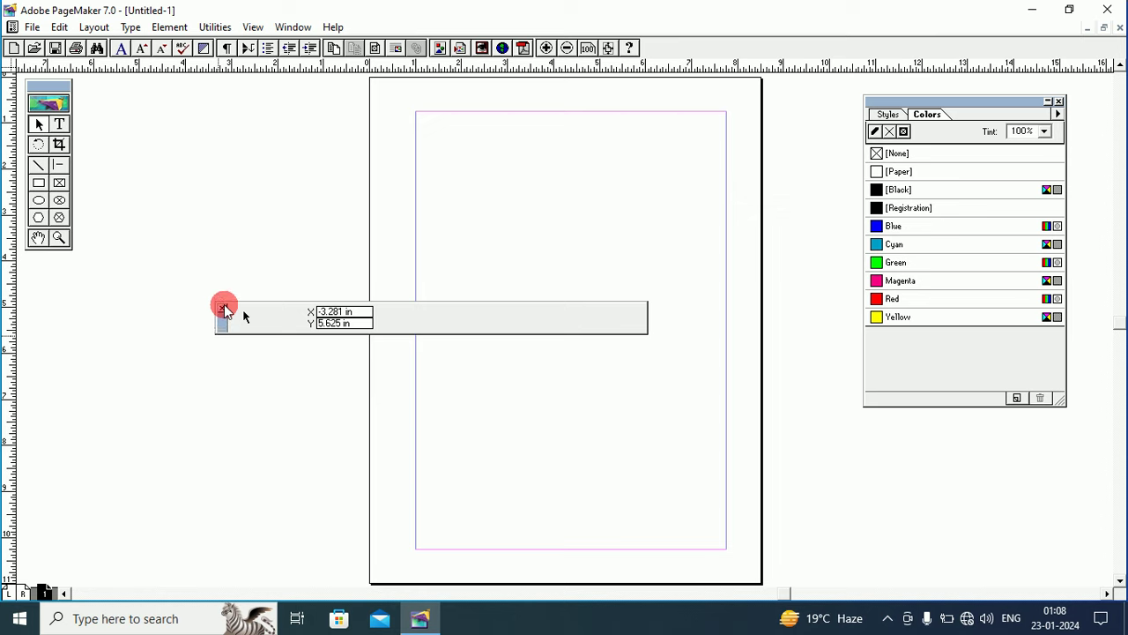
Step: Close the Control Palette, show it again and move it lower over the page
{"action": "left_click", "coordinate": [222, 310]}
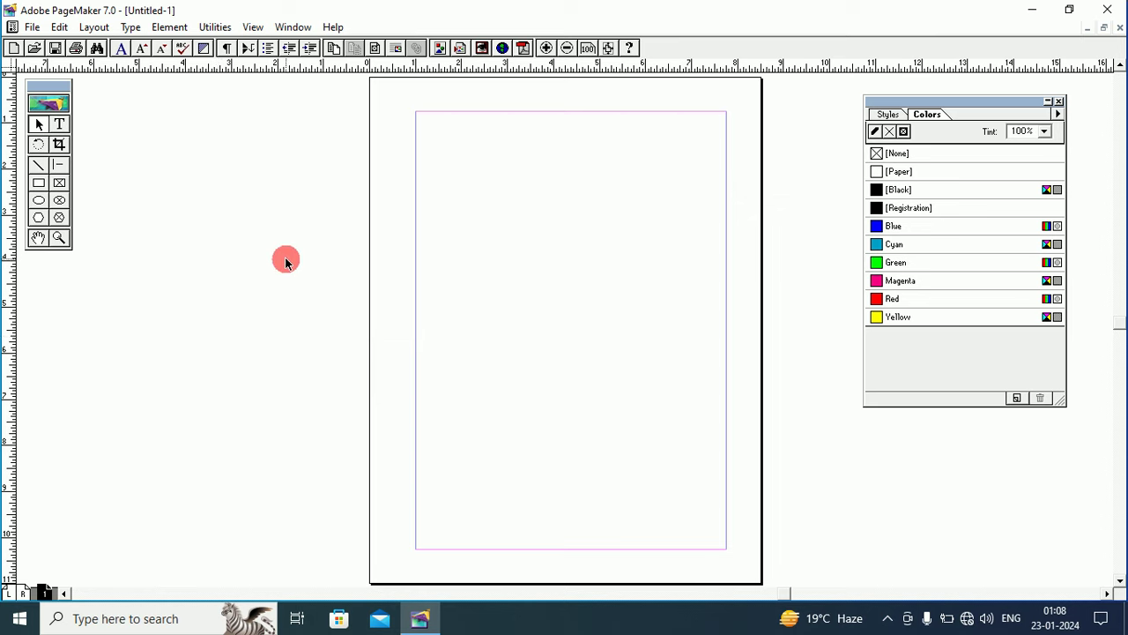
{"action": "left_click", "coordinate": [291, 26]}
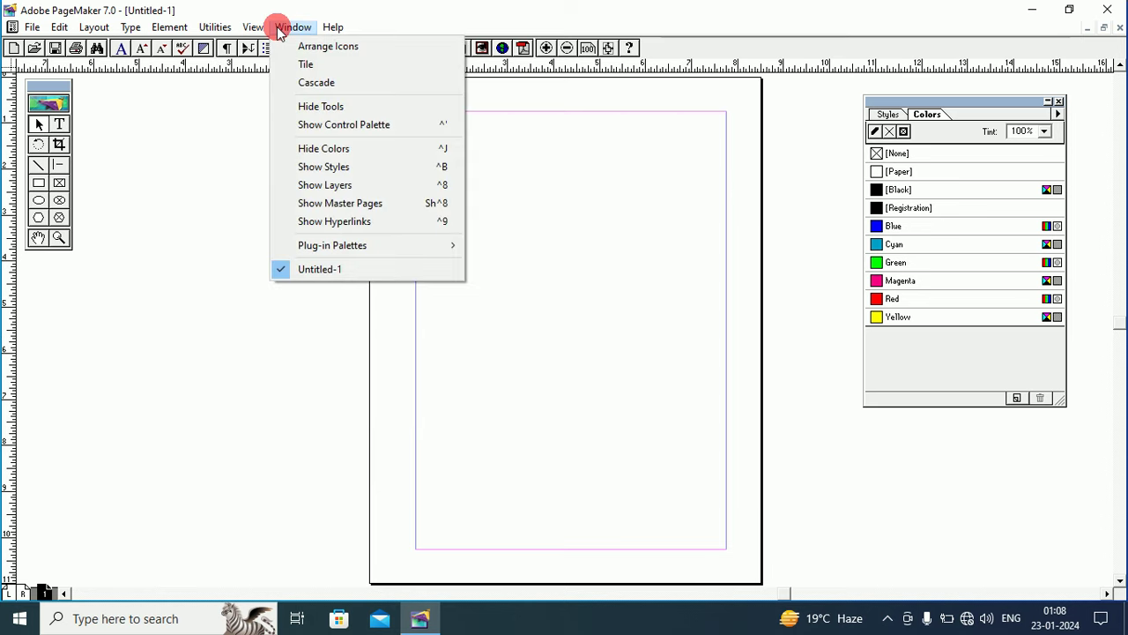
{"action": "left_click", "coordinate": [325, 124]}
{"action": "left_click_drag", "start_coordinate": [224, 317], "coordinate": [230, 419]}
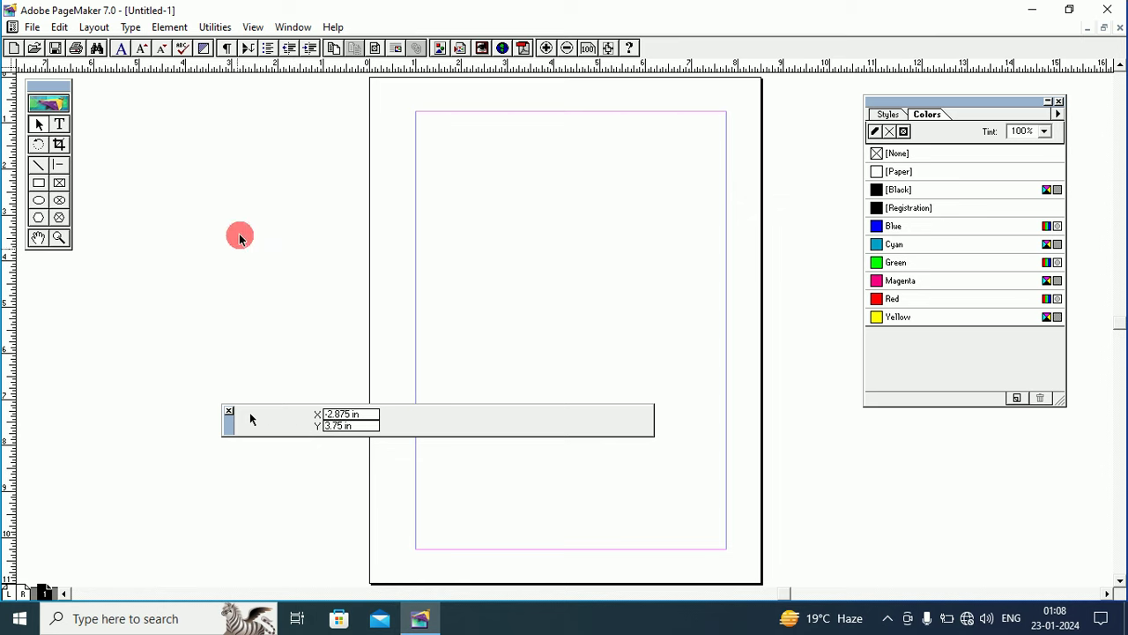
Step: Load the KD002 JPEG from the "photos for tutorial" folder for placement as an independent graphic, including a complete copy in the publication
{"action": "left_click", "coordinate": [32, 28]}
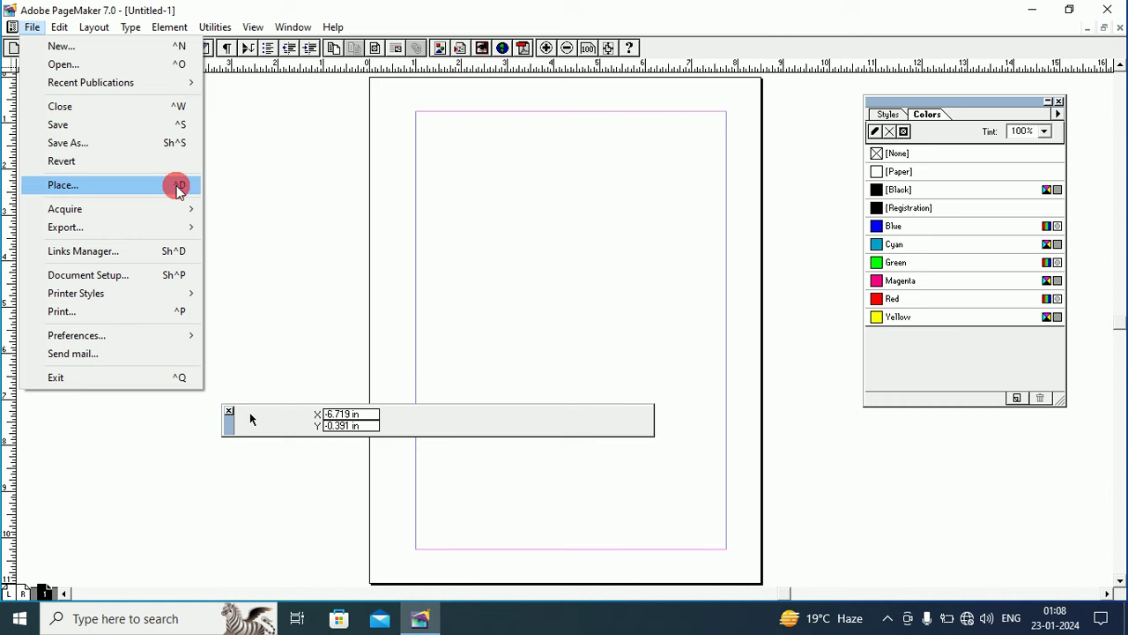
{"action": "left_click", "coordinate": [83, 184]}
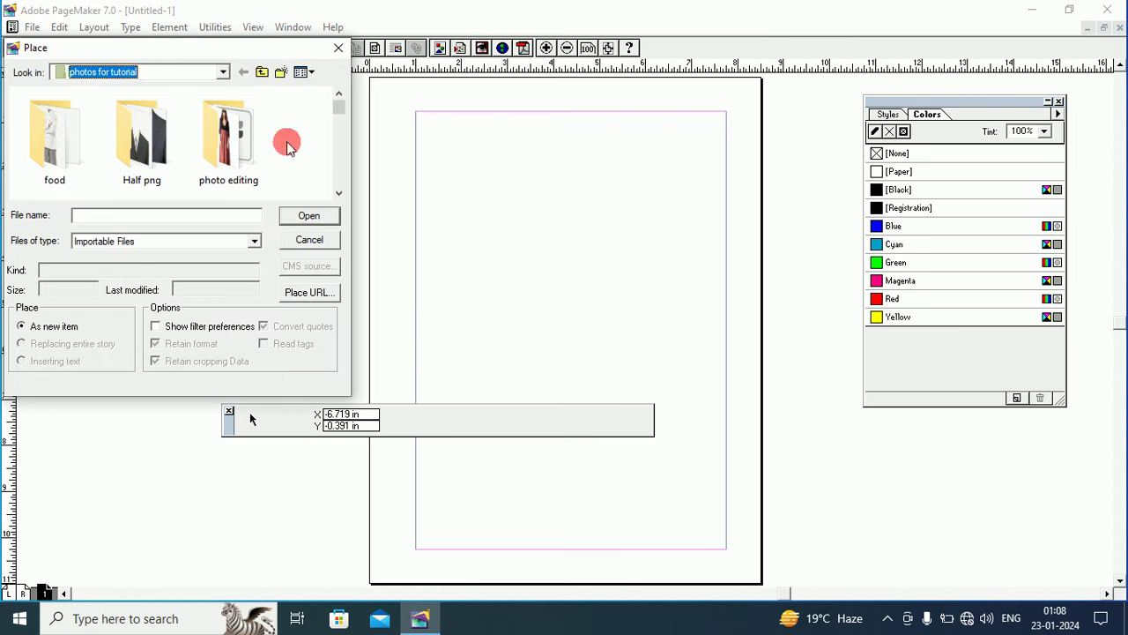
{"action": "left_click_drag", "start_coordinate": [124, 46], "coordinate": [189, 47]}
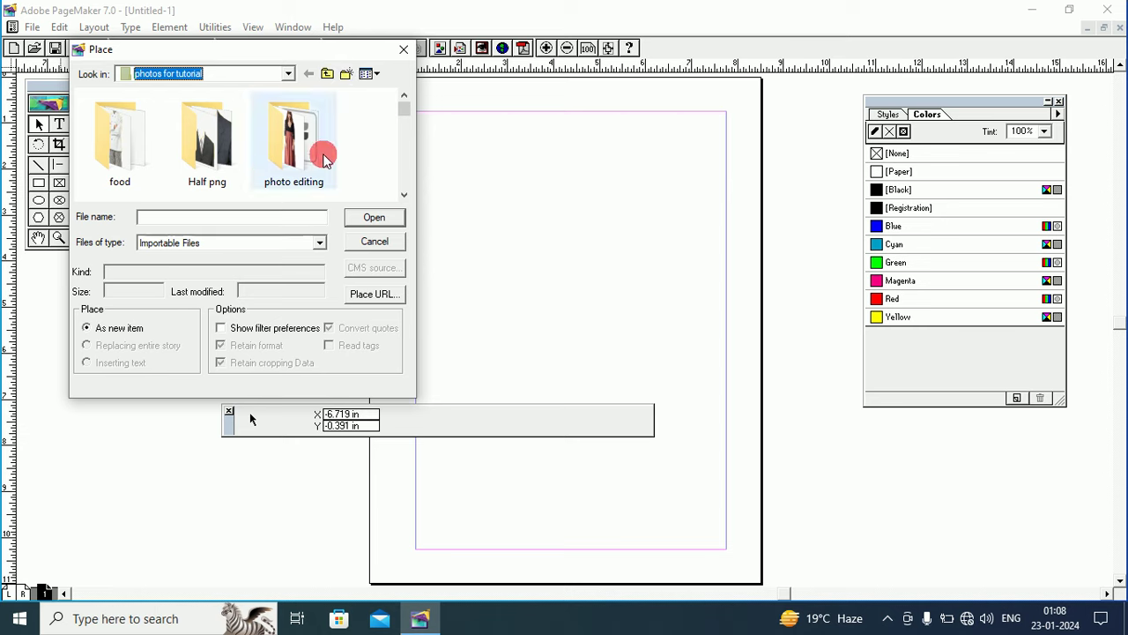
{"action": "left_click", "coordinate": [404, 195]}
{"action": "left_click", "coordinate": [404, 194]}
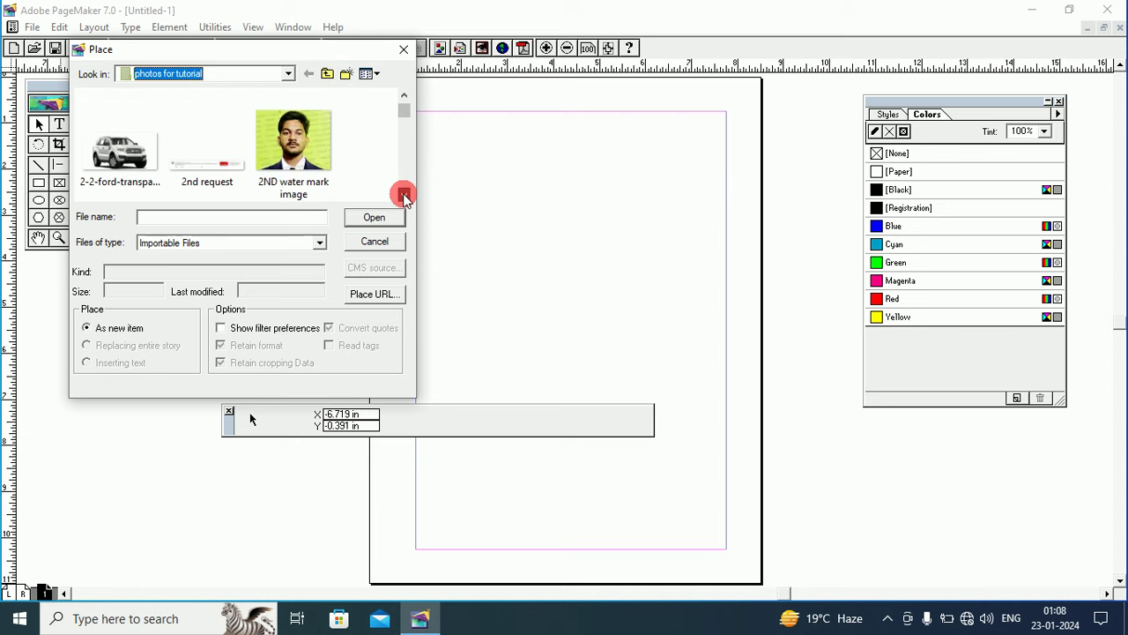
{"action": "left_click", "coordinate": [404, 195]}
{"action": "left_click", "coordinate": [403, 194]}
{"action": "left_click", "coordinate": [403, 194]}
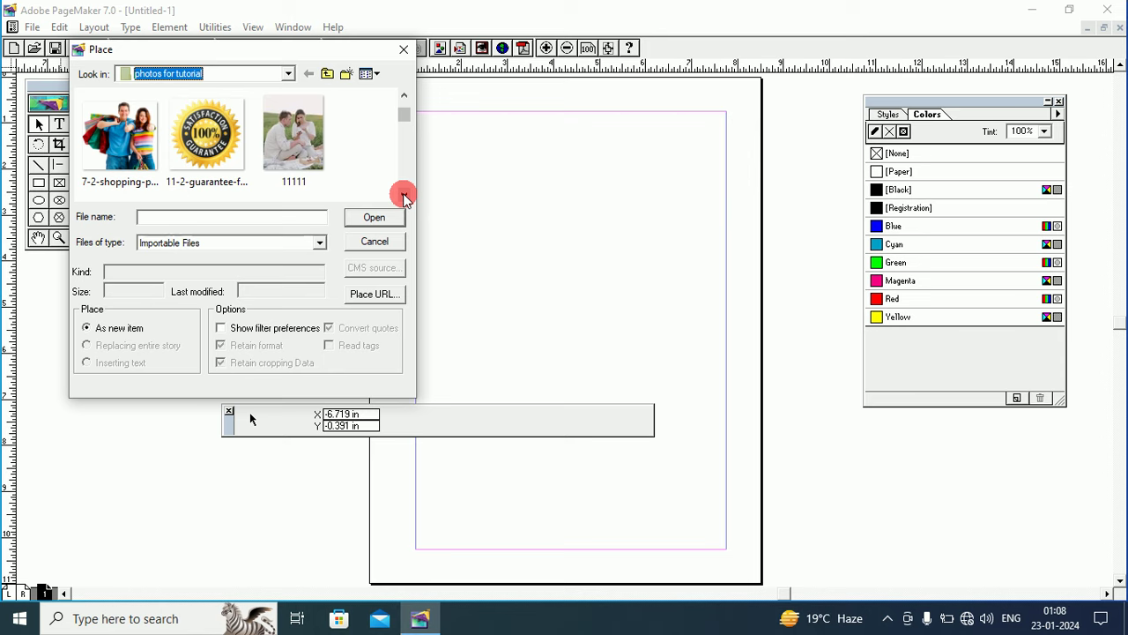
{"action": "left_click", "coordinate": [404, 195]}
{"action": "left_click", "coordinate": [403, 195]}
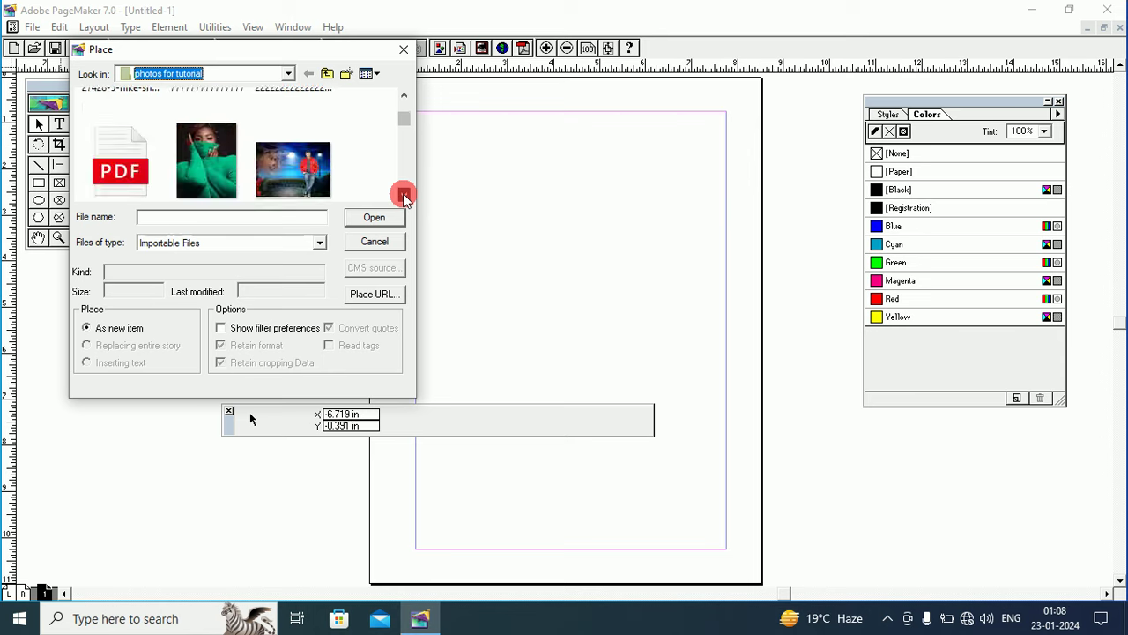
{"action": "left_click", "coordinate": [404, 195]}
{"action": "left_click", "coordinate": [403, 195]}
{"action": "left_click", "coordinate": [404, 194]}
{"action": "left_click", "coordinate": [404, 194]}
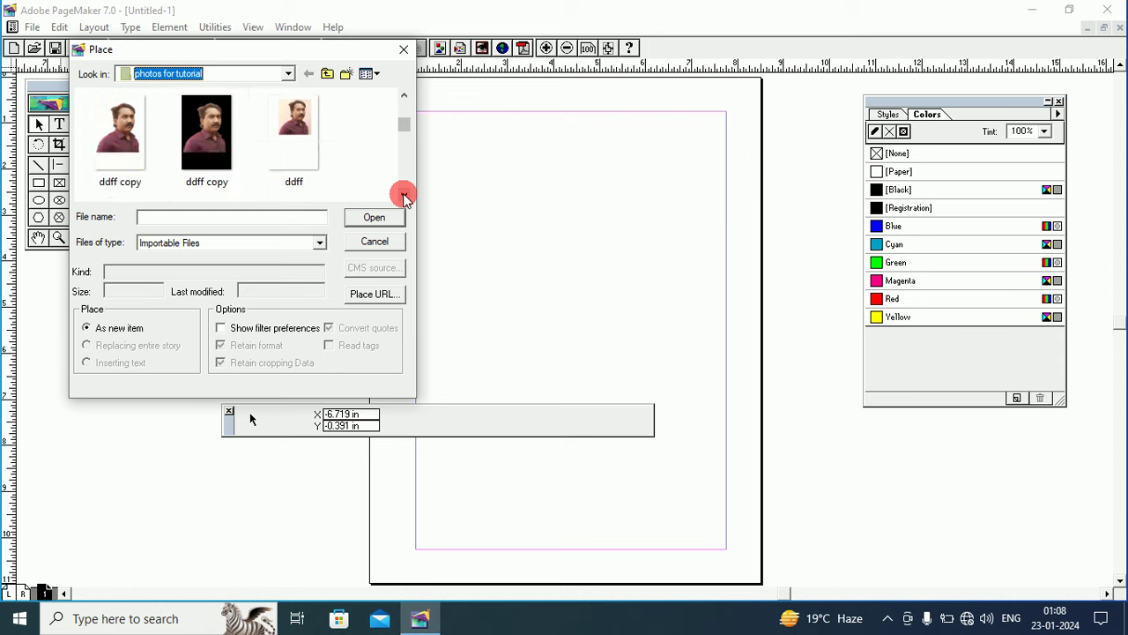
{"action": "left_click", "coordinate": [403, 195]}
{"action": "left_click", "coordinate": [403, 195]}
{"action": "left_click", "coordinate": [403, 194]}
{"action": "left_click", "coordinate": [404, 194]}
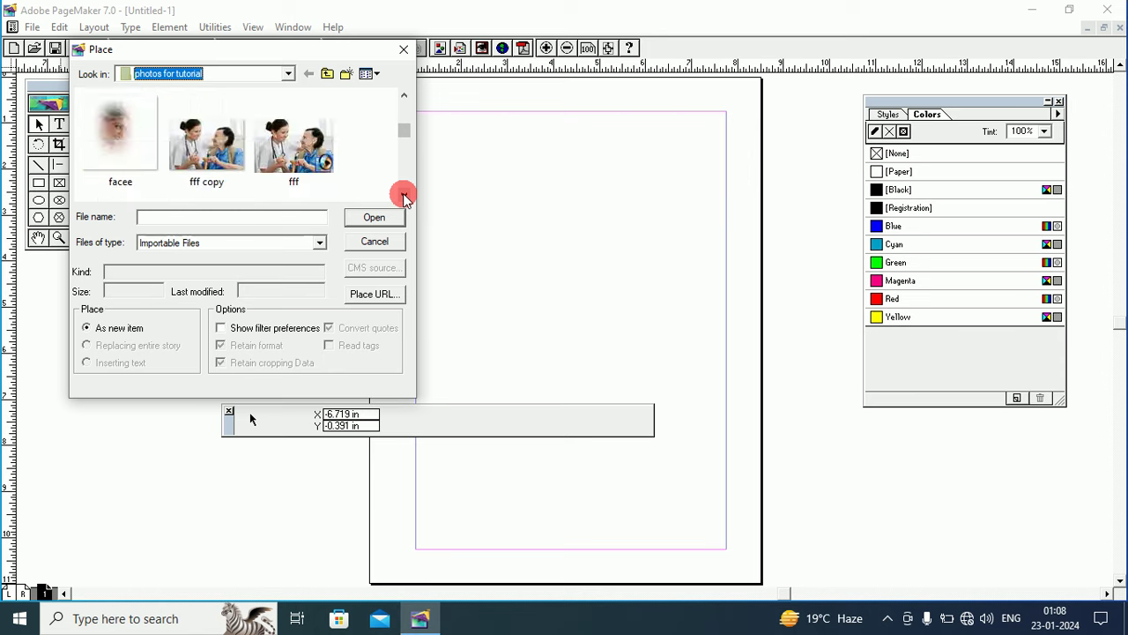
{"action": "left_click", "coordinate": [404, 194]}
{"action": "left_click", "coordinate": [403, 194]}
{"action": "left_click", "coordinate": [404, 195]}
{"action": "left_click", "coordinate": [404, 194]}
{"action": "left_click", "coordinate": [404, 195]}
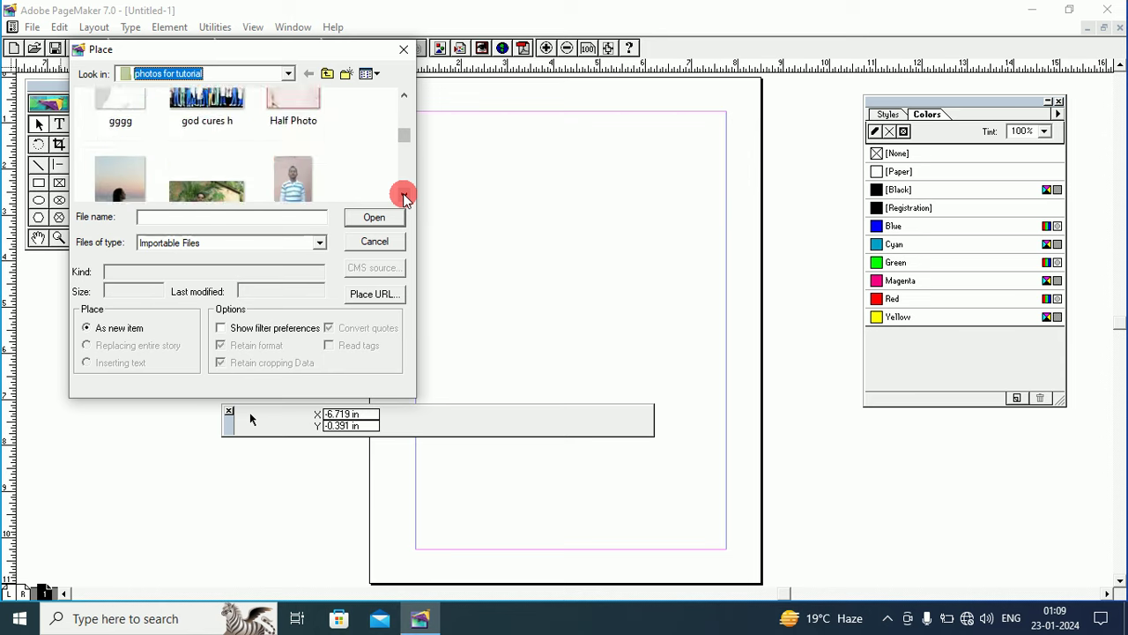
{"action": "left_click", "coordinate": [404, 195]}
{"action": "left_click", "coordinate": [403, 195]}
{"action": "left_click", "coordinate": [404, 195]}
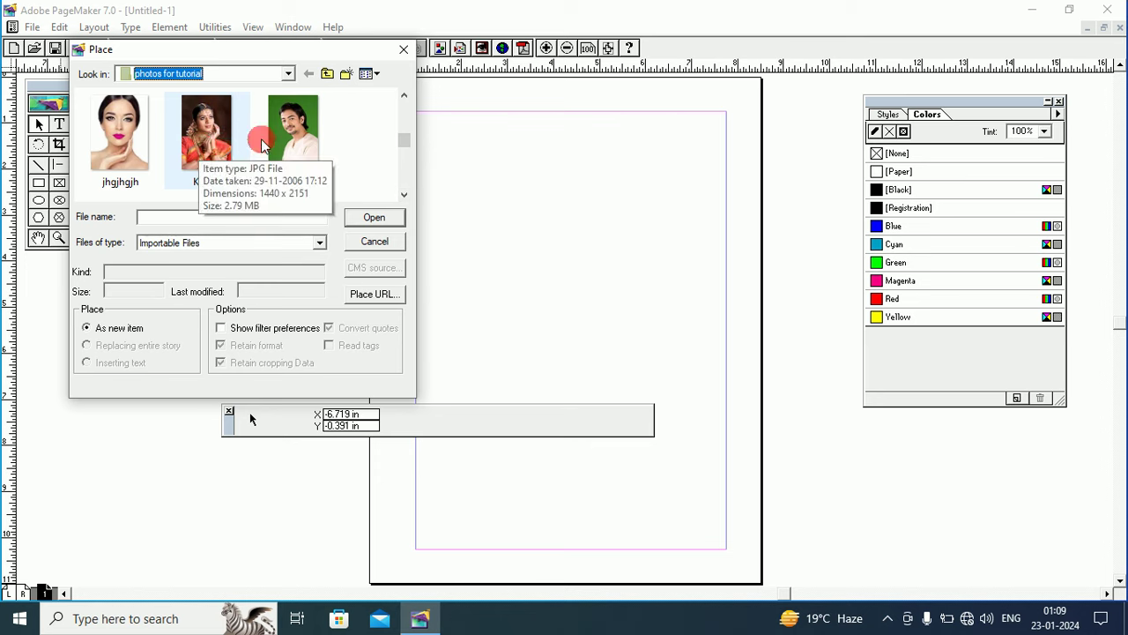
{"action": "left_click", "coordinate": [206, 137]}
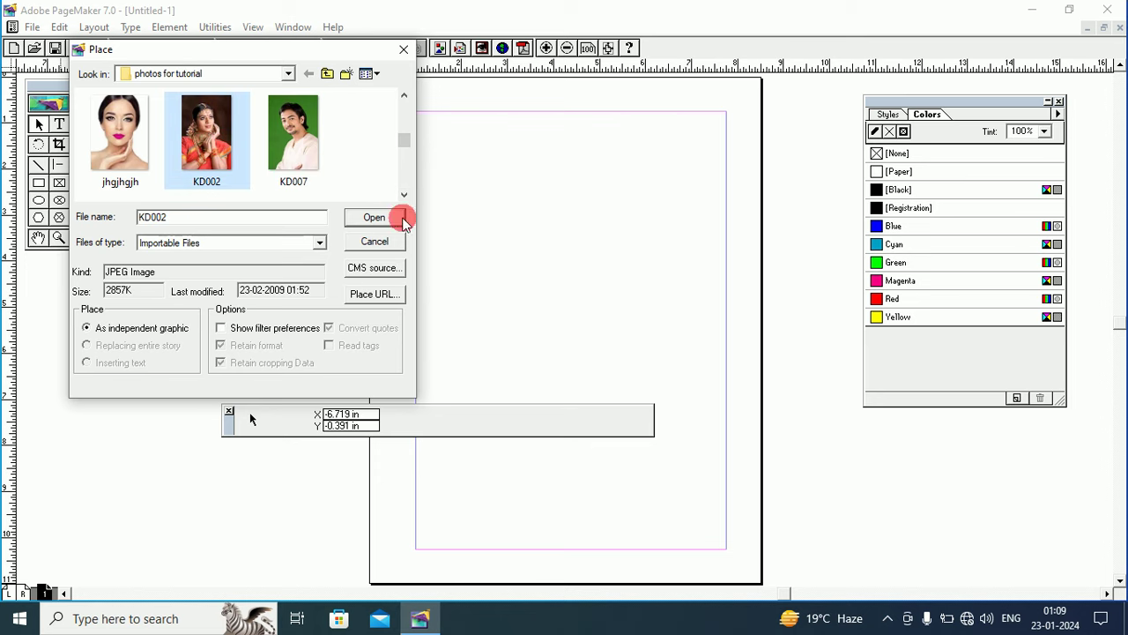
{"action": "left_click", "coordinate": [403, 218]}
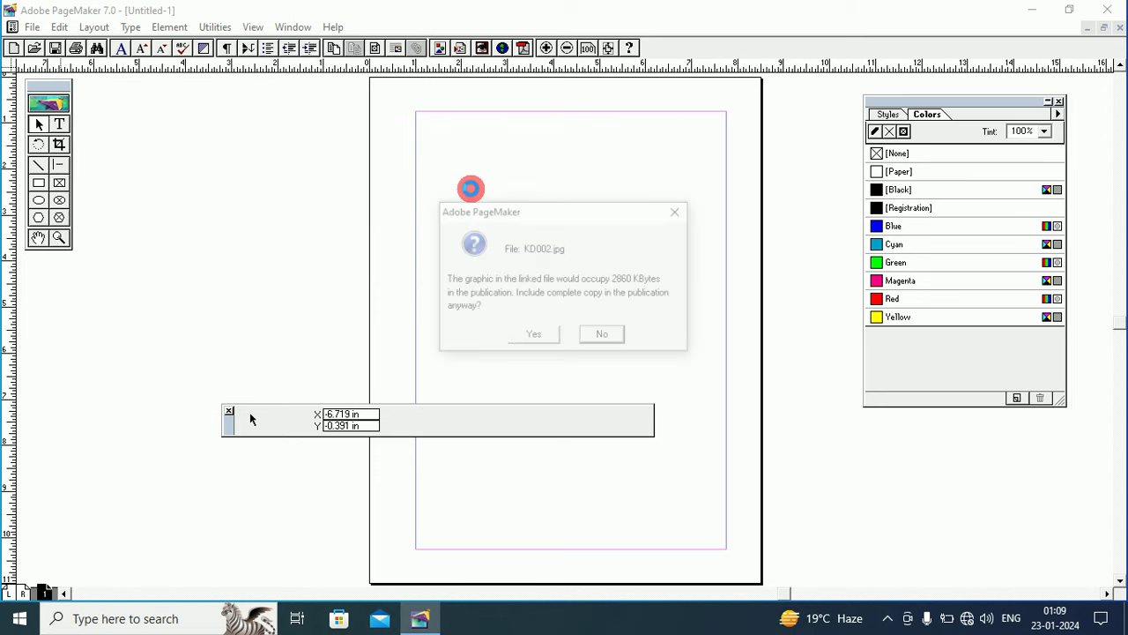
{"action": "left_click", "coordinate": [532, 333]}
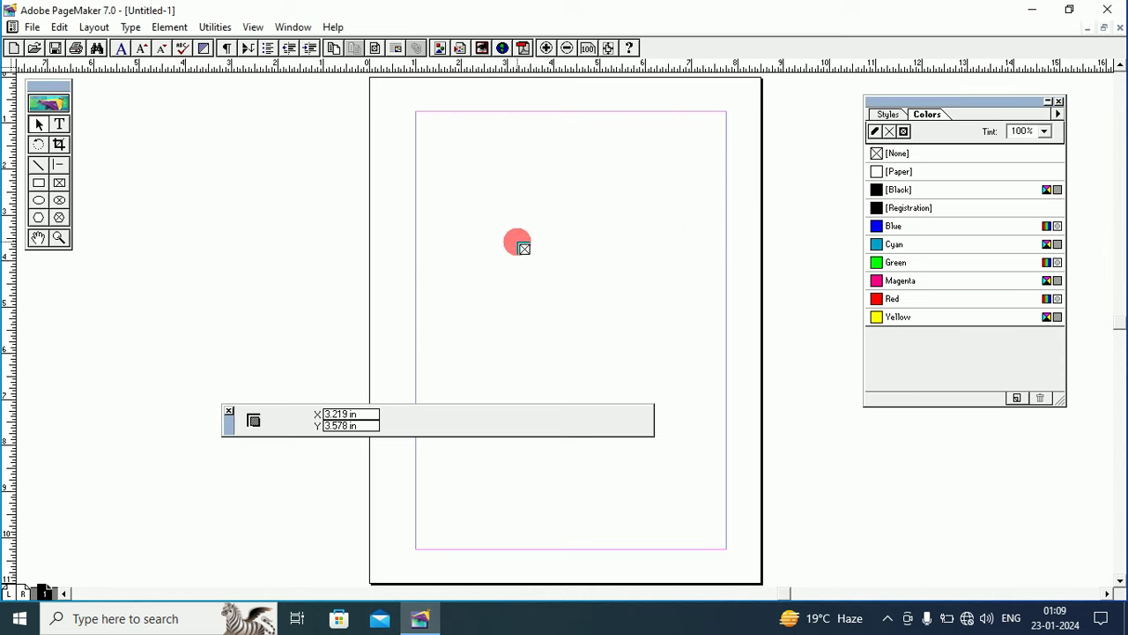
Step: Place the photo in the upper middle of the page, sized about 4.02 in wide by 4.08 in high
{"action": "left_click_drag", "start_coordinate": [467, 165], "coordinate": [652, 347]}
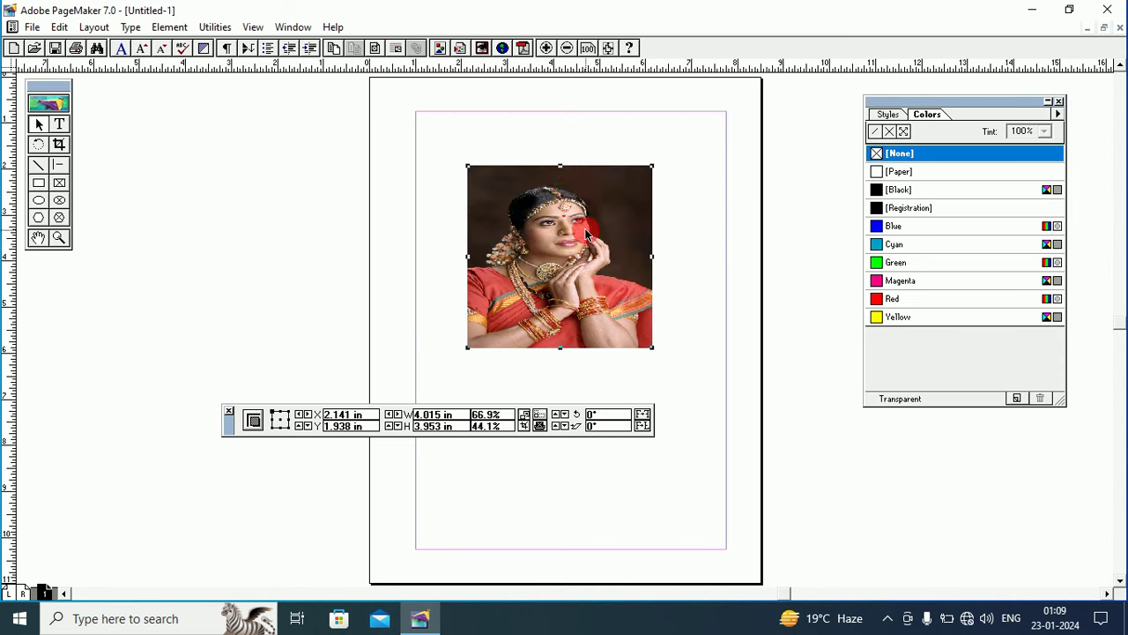
{"action": "left_click_drag", "start_coordinate": [561, 166], "coordinate": [561, 161]}
{"action": "left_click_drag", "start_coordinate": [561, 212], "coordinate": [561, 236]}
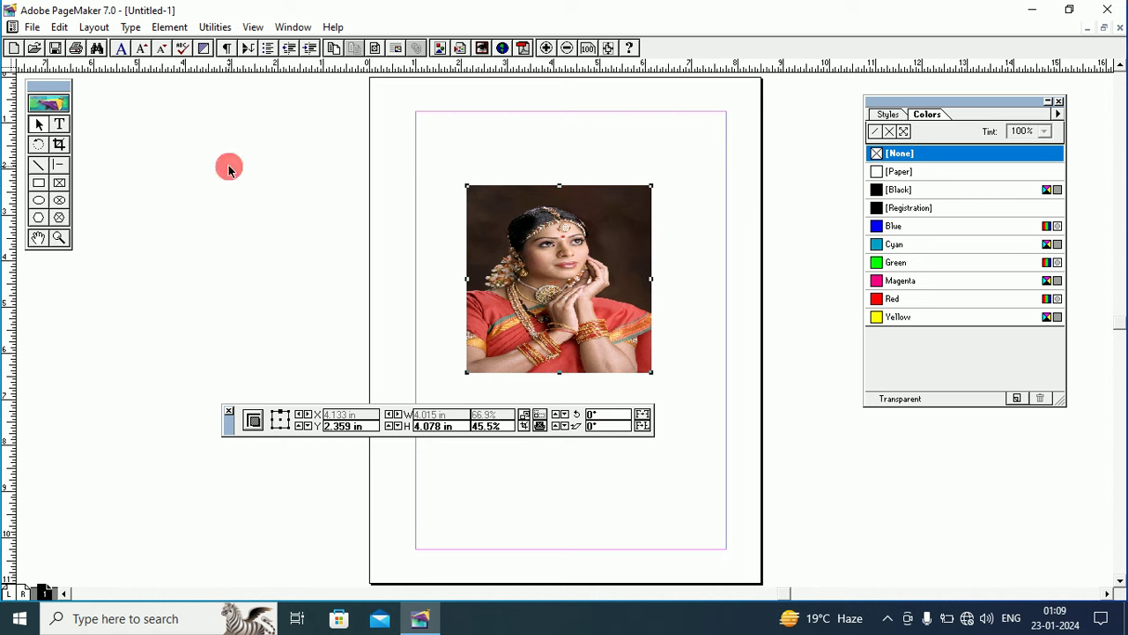
Step: Check the graphics display mode and the standard display resolution in the general preferences and their additional settings
{"action": "left_click", "coordinate": [30, 29]}
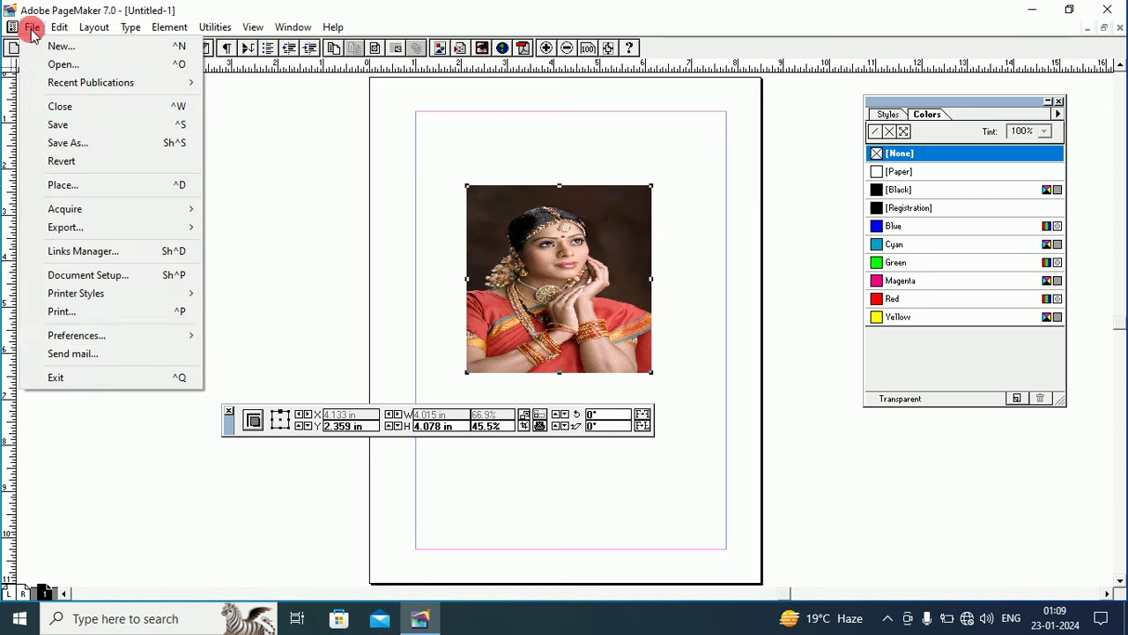
{"action": "mouse_move", "coordinate": [121, 340]}
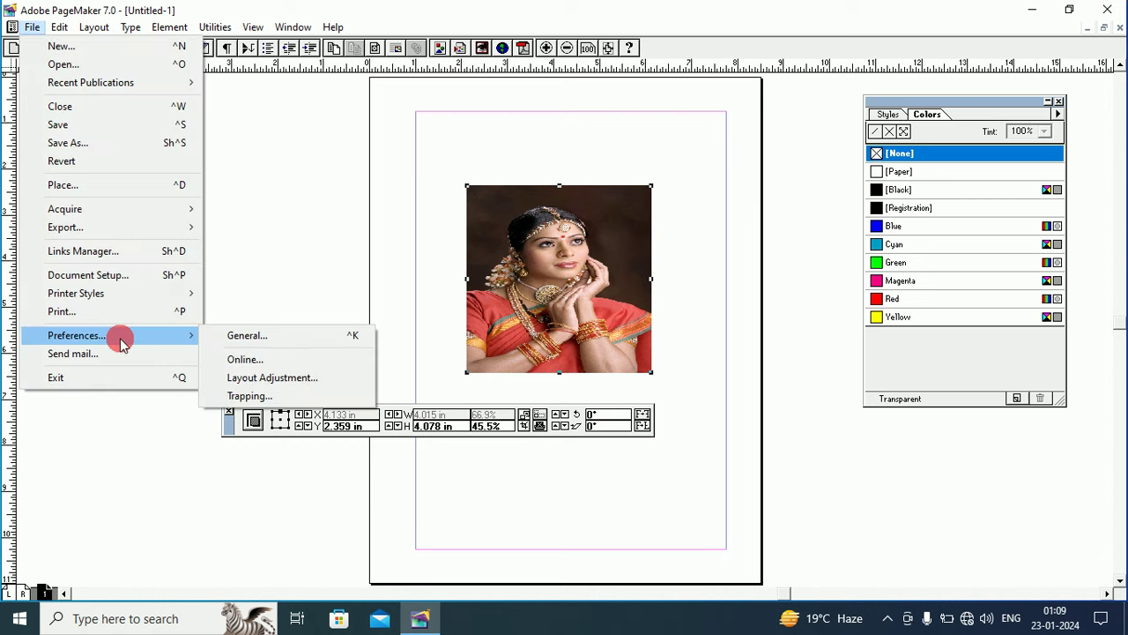
{"action": "left_click", "coordinate": [235, 328]}
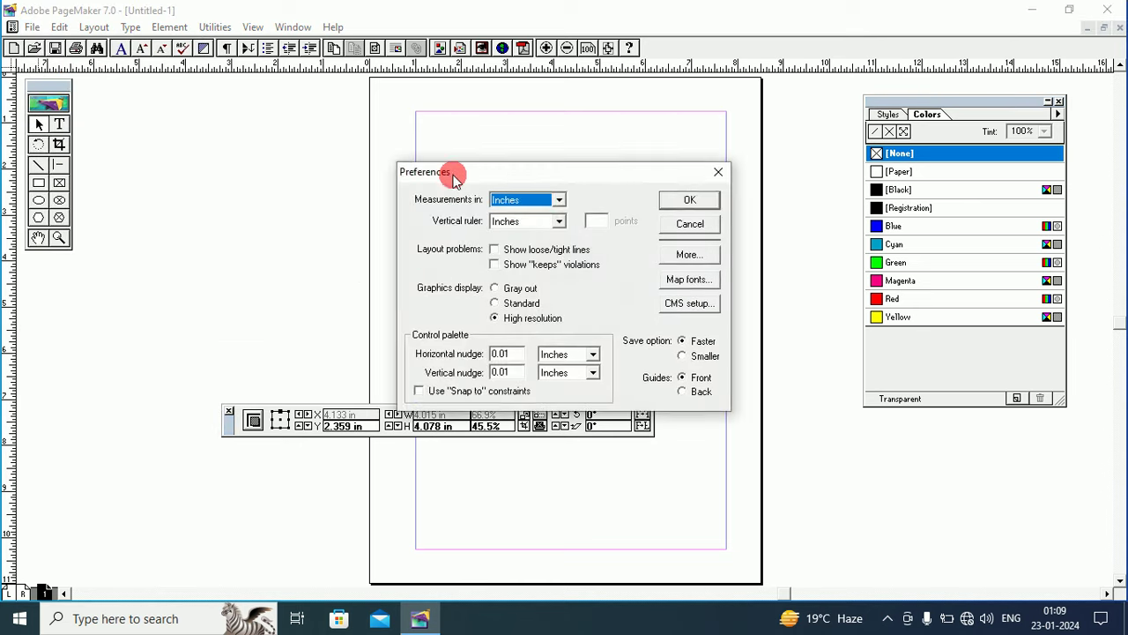
{"action": "left_click_drag", "start_coordinate": [445, 171], "coordinate": [190, 148]}
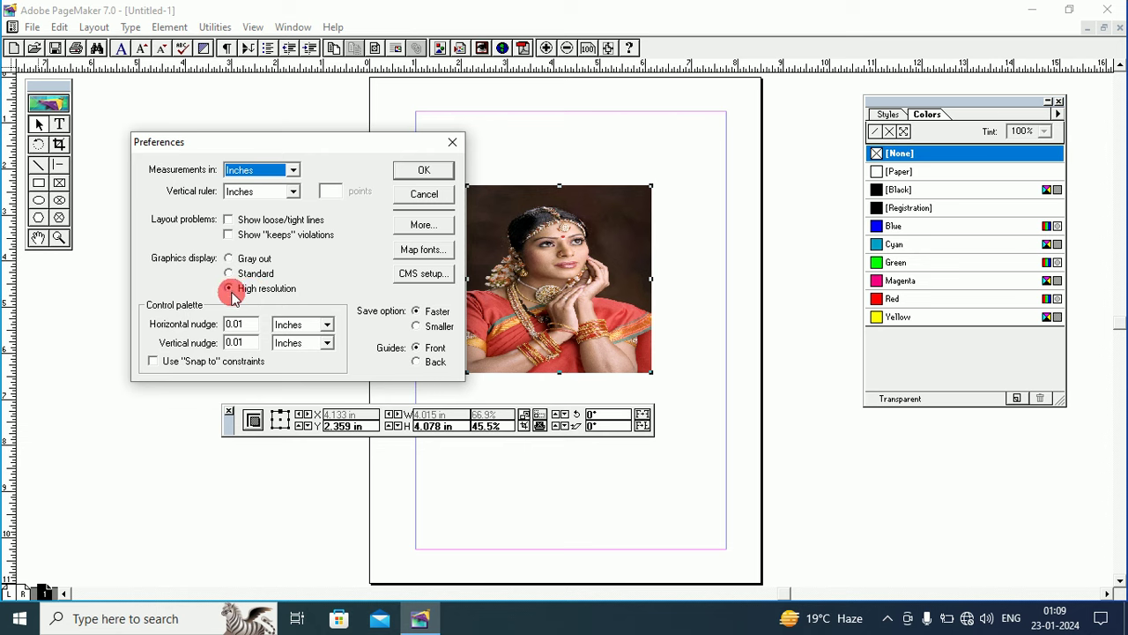
{"action": "left_click", "coordinate": [411, 225]}
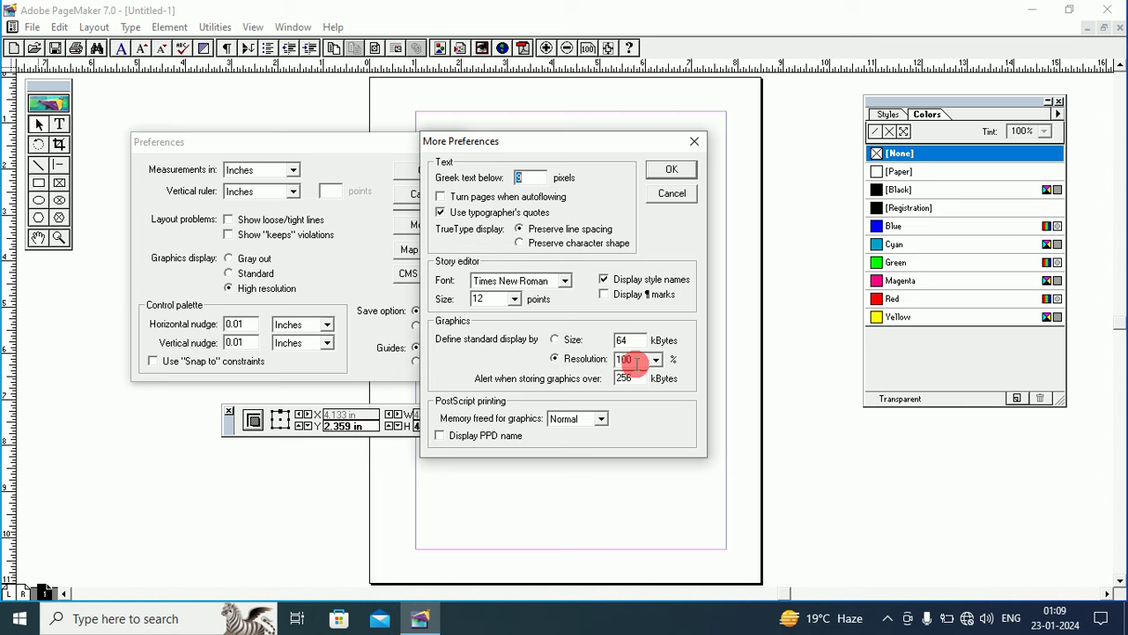
{"action": "left_click", "coordinate": [668, 168]}
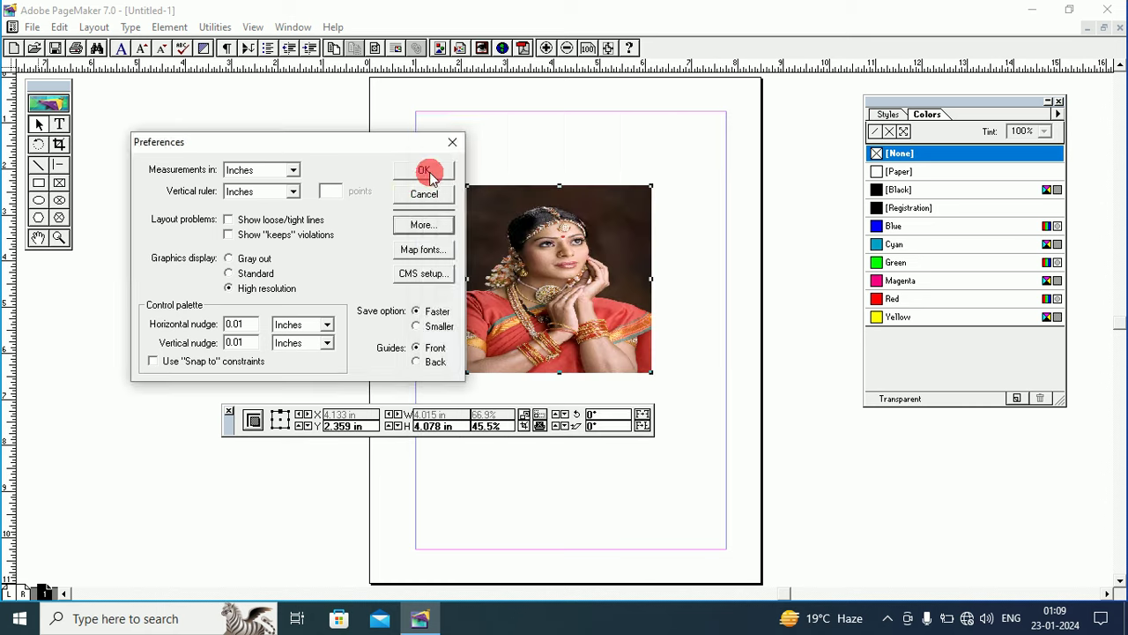
{"action": "left_click", "coordinate": [427, 172]}
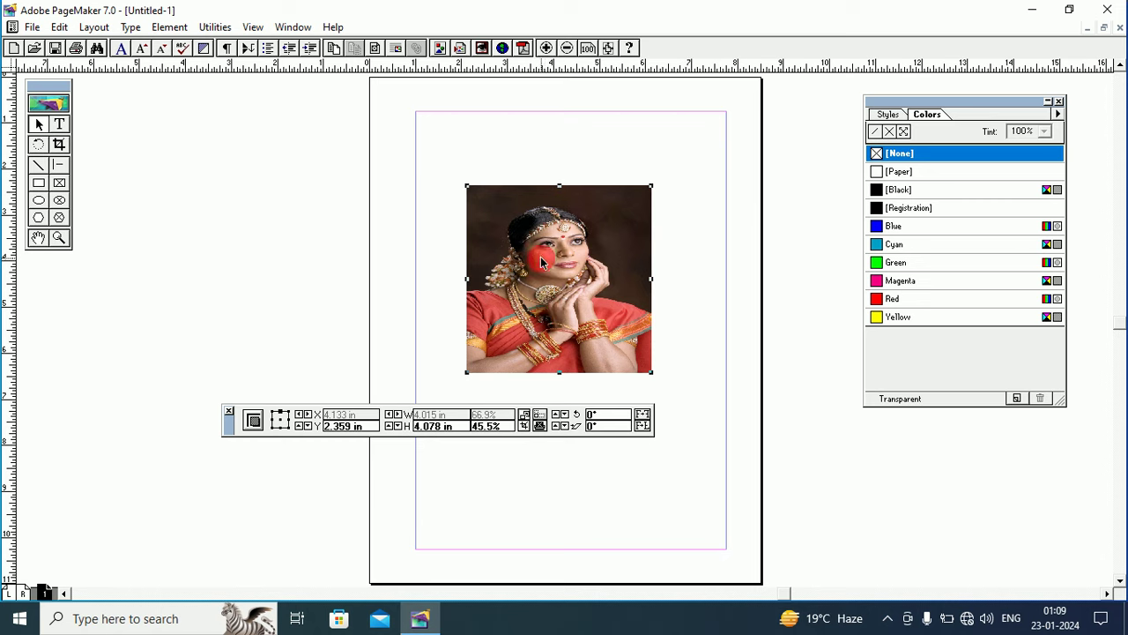
Step: Rotate the photo to 90° and move it back inside the page margins
{"action": "left_click", "coordinate": [455, 241]}
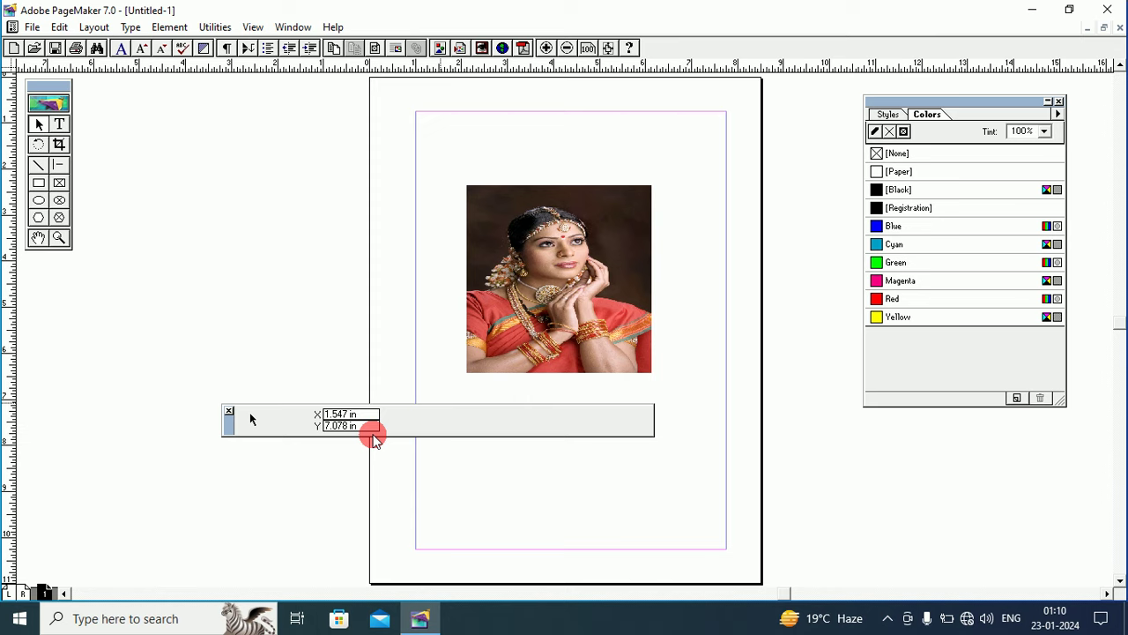
{"action": "left_click", "coordinate": [537, 266]}
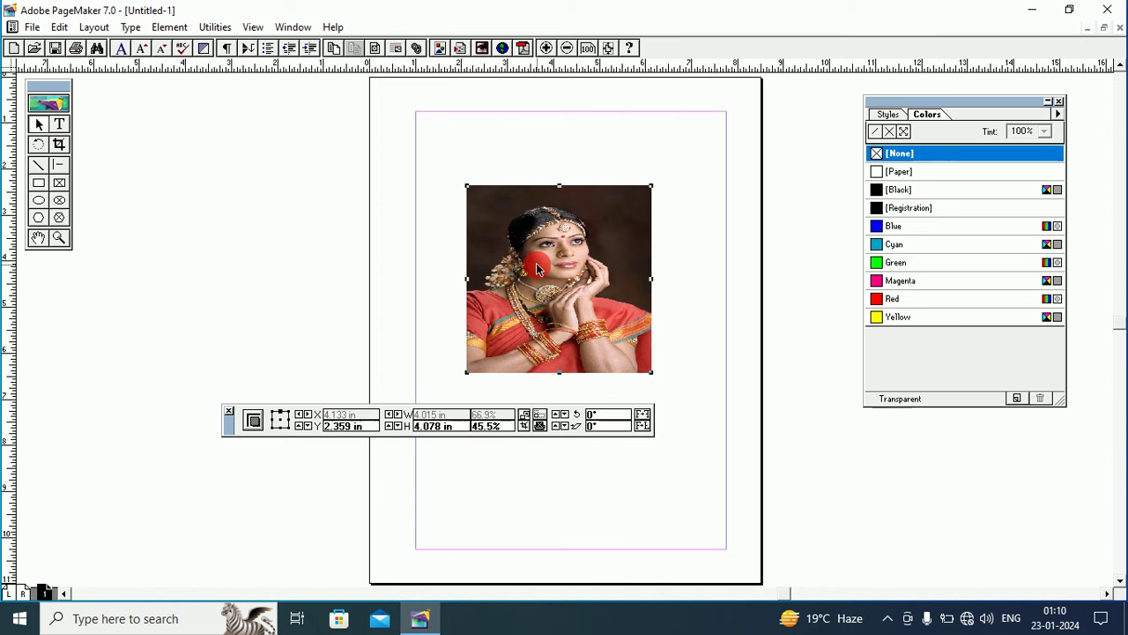
{"action": "double_click", "coordinate": [594, 414]}
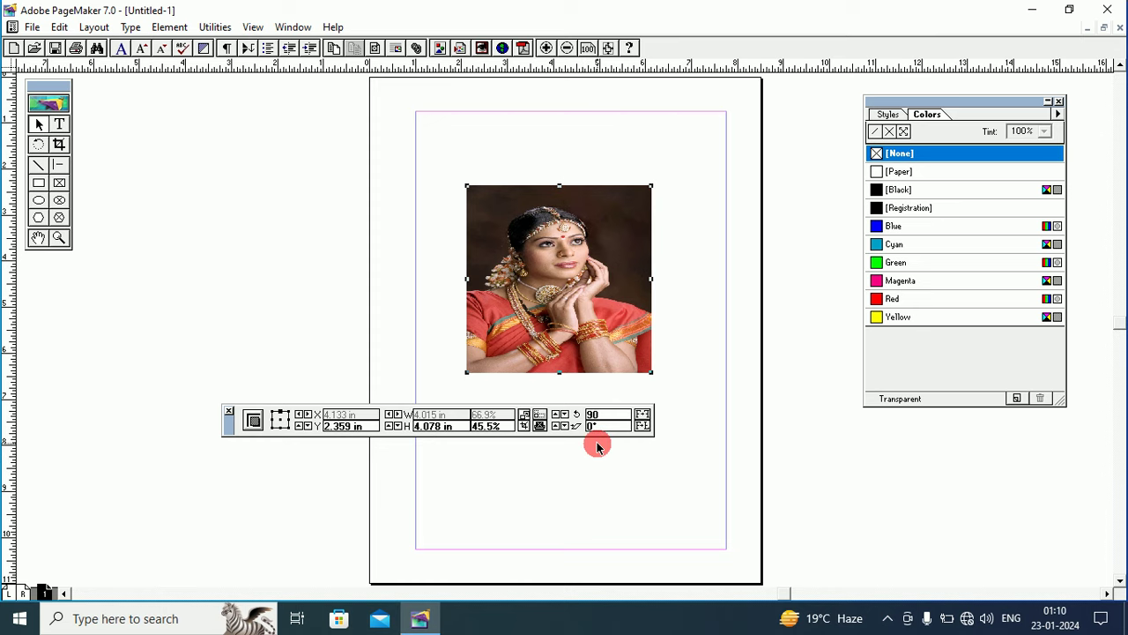
{"action": "key", "text": "Return"}
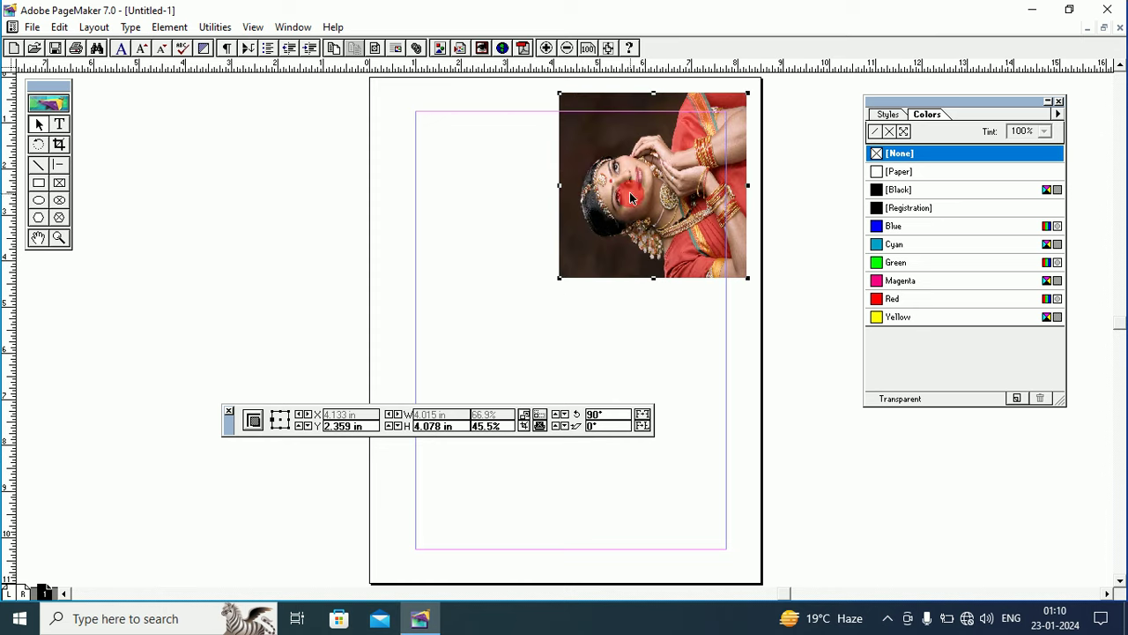
{"action": "left_click_drag", "start_coordinate": [631, 194], "coordinate": [545, 266]}
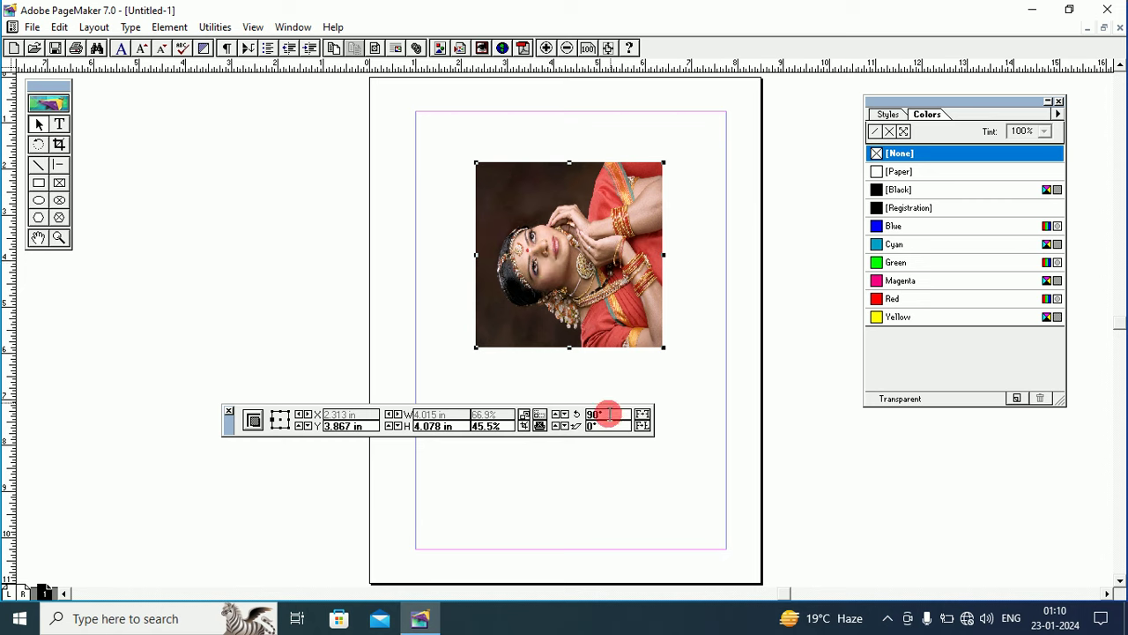
Step: Set the photo's rotation to 0° and move it back to the upper middle of the page
{"action": "left_click_drag", "start_coordinate": [609, 414], "coordinate": [629, 452]}
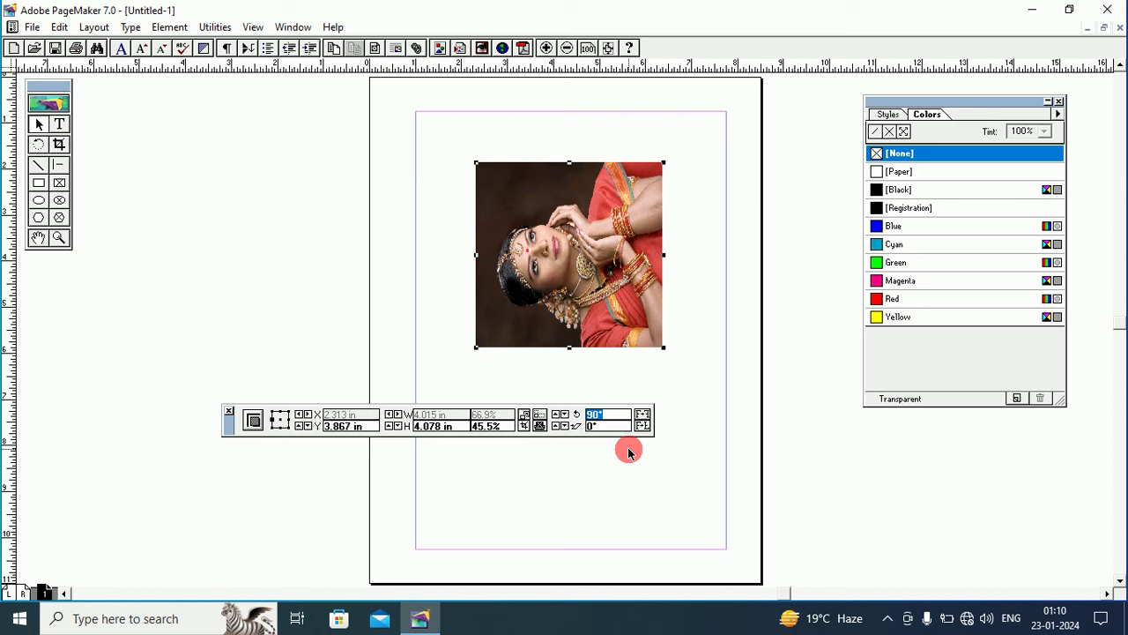
{"action": "type", "text": "0"}
{"action": "key", "text": "Return"}
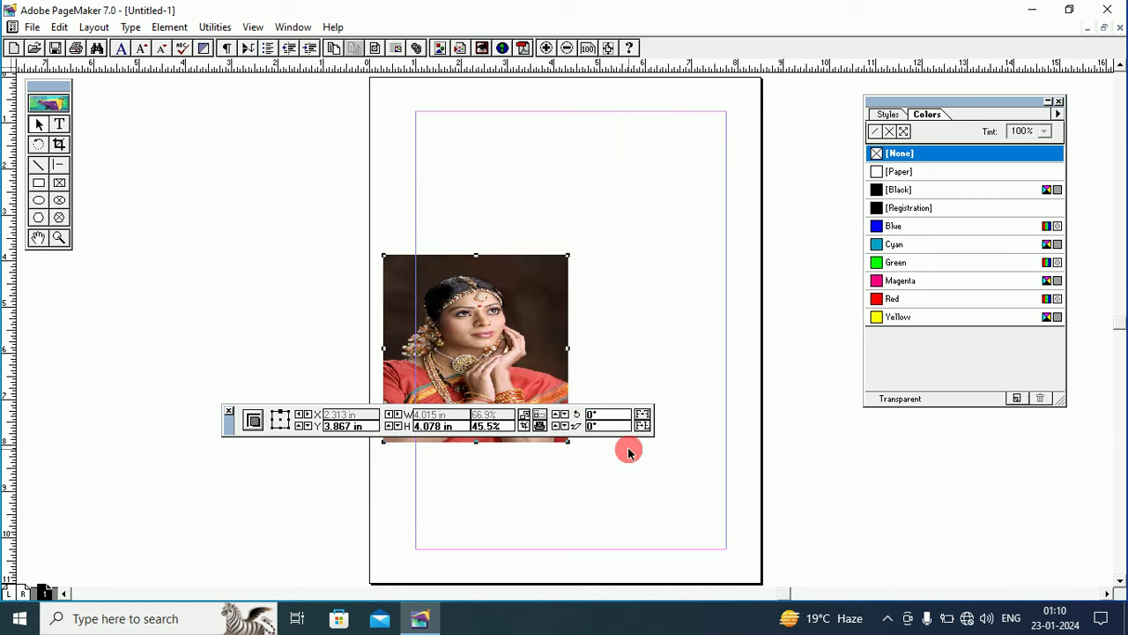
{"action": "left_click_drag", "start_coordinate": [526, 318], "coordinate": [610, 245]}
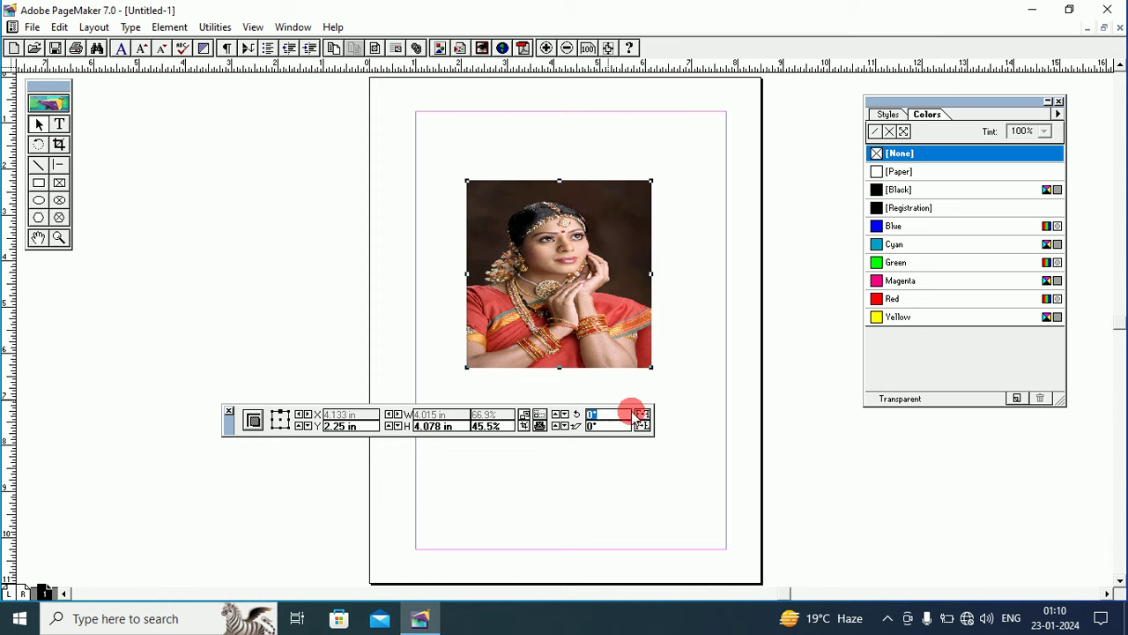
Step: Rotate the photo to 45°
{"action": "left_click_drag", "start_coordinate": [609, 415], "coordinate": [577, 415]}
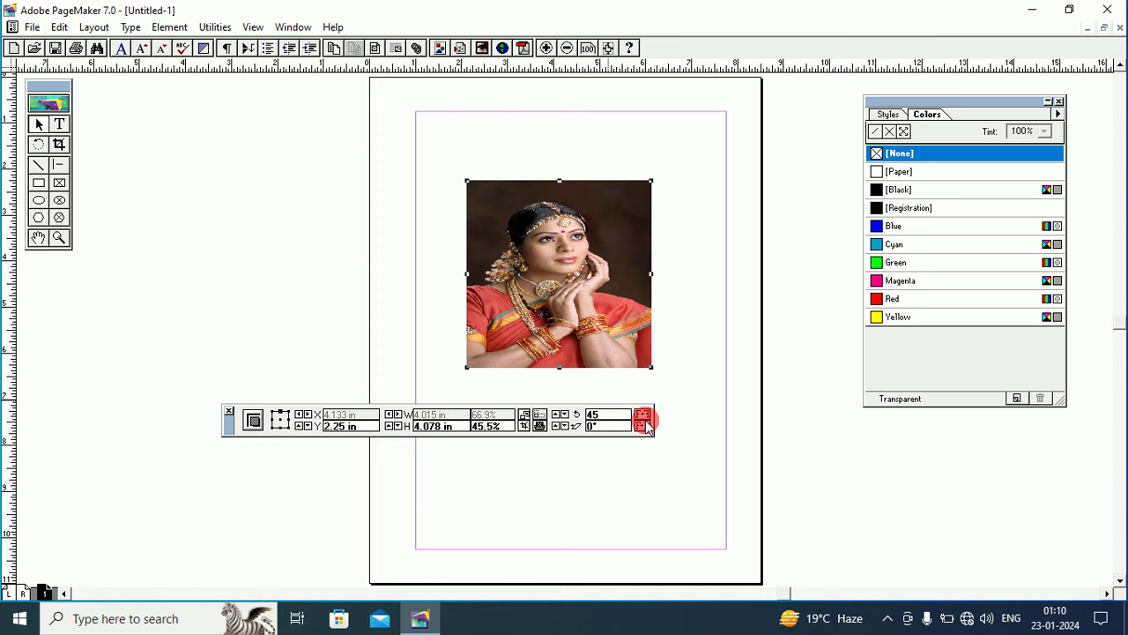
{"action": "key", "text": "Return"}
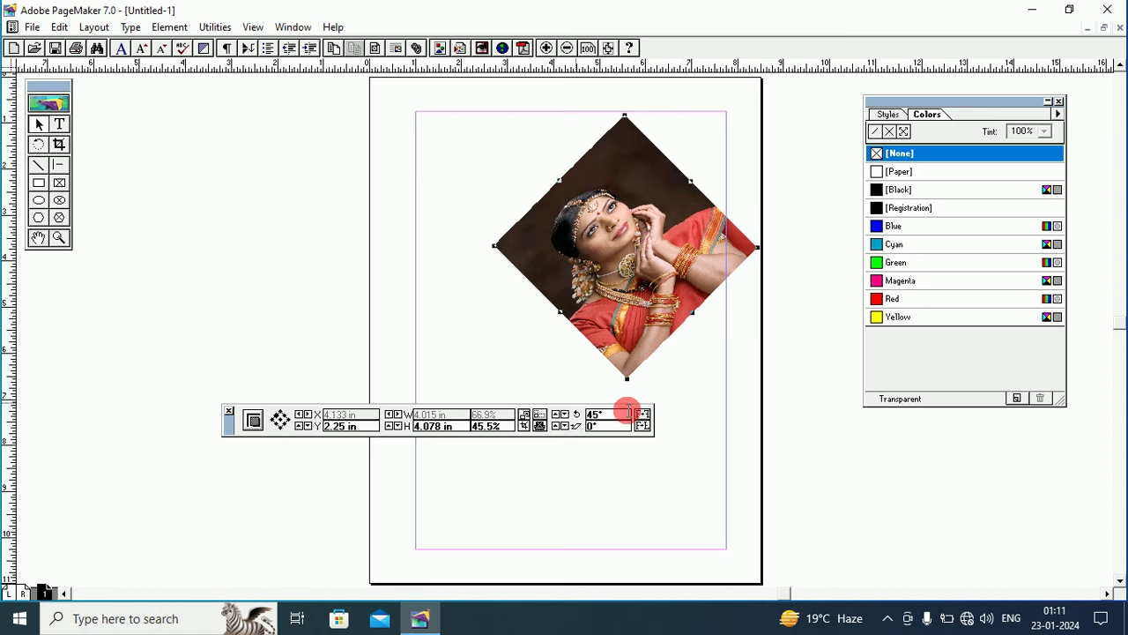
Step: Set the photo's rotation to 0° and make its centre the reference point
{"action": "double_click", "coordinate": [597, 414]}
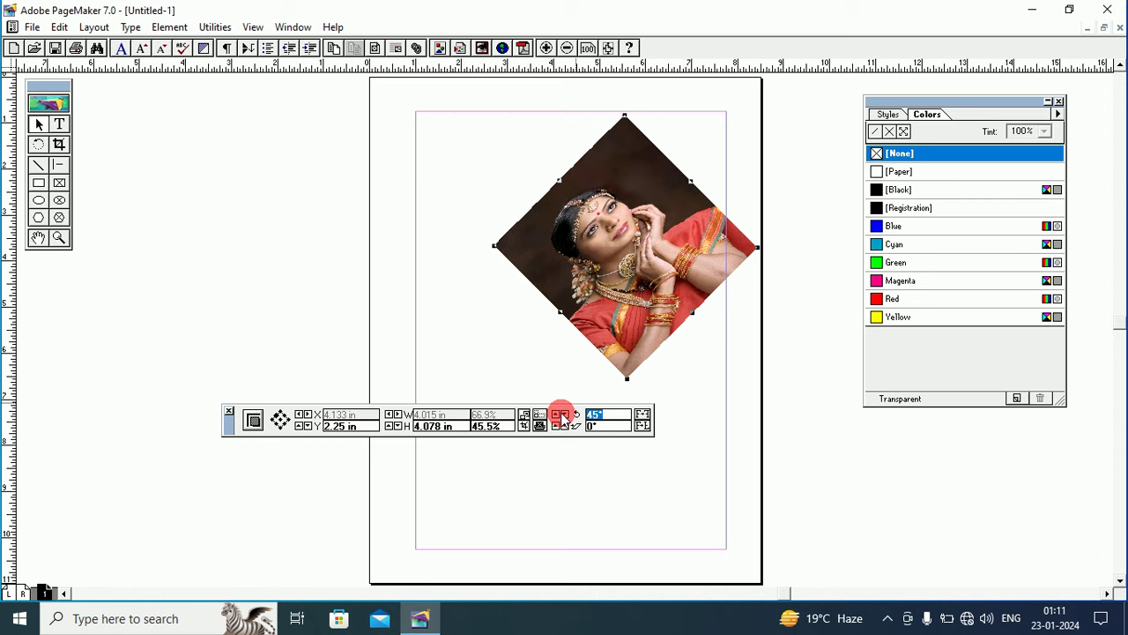
{"action": "key", "text": "Return"}
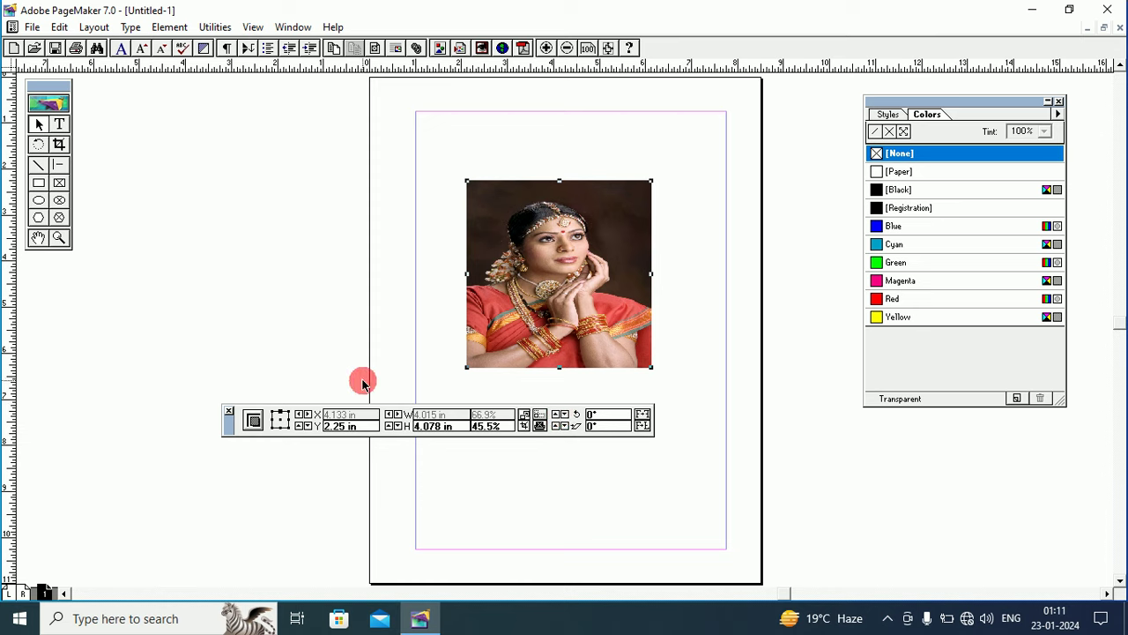
{"action": "left_click", "coordinate": [281, 423]}
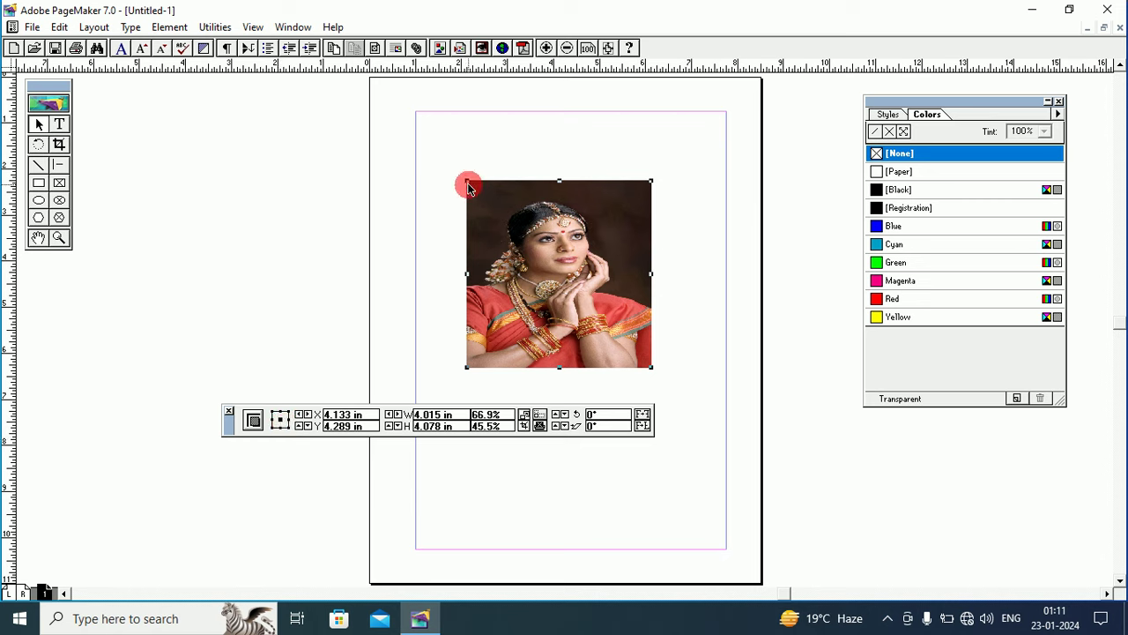
Step: Rotate the photo 45° about its top-left corner, and set the rotation back to 0°
{"action": "left_click", "coordinate": [272, 413]}
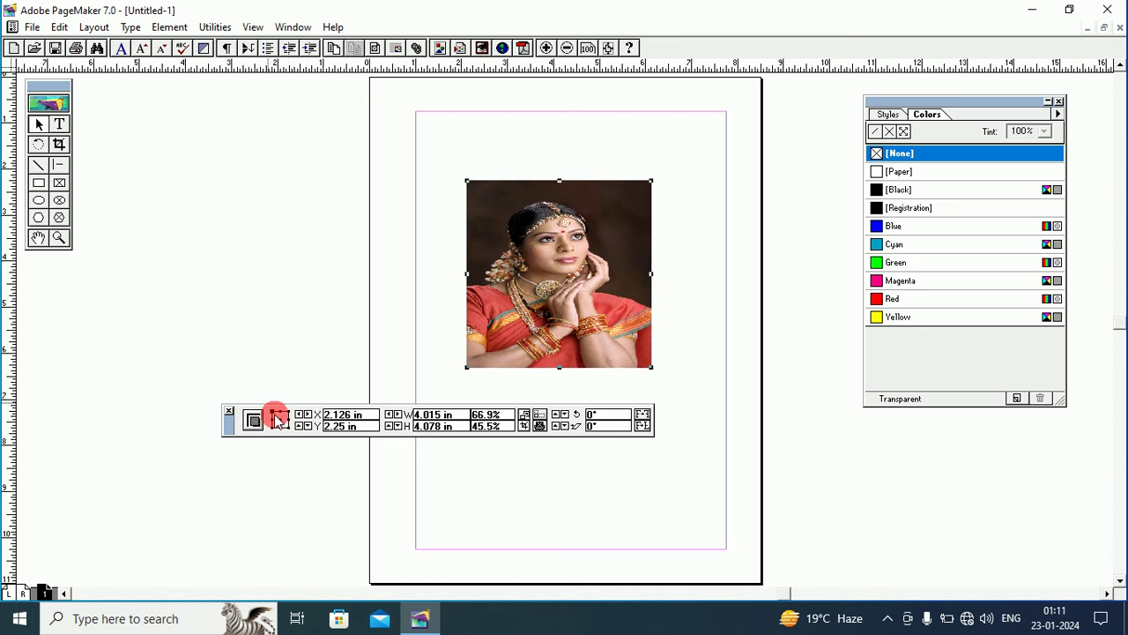
{"action": "double_click", "coordinate": [603, 413]}
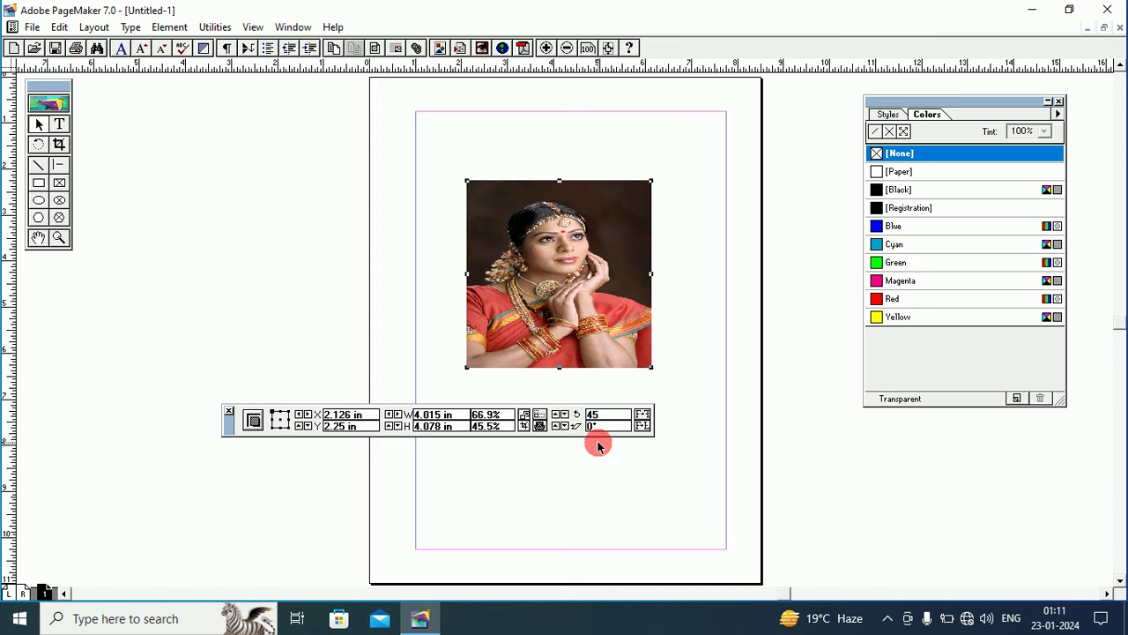
{"action": "type", "text": "45"}
{"action": "key", "text": "Return"}
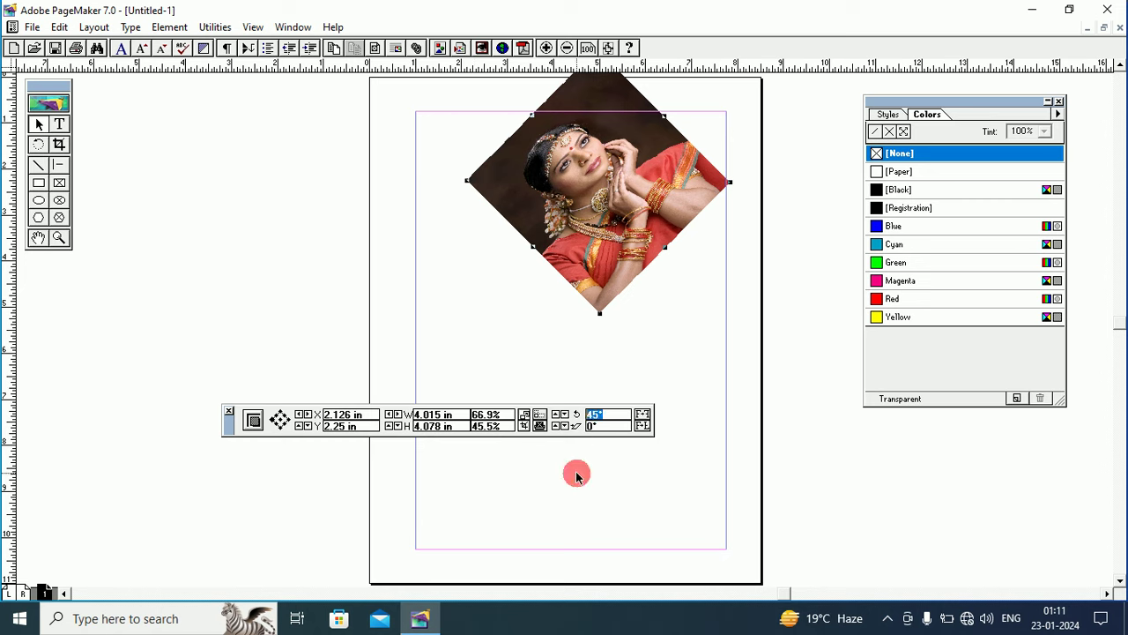
{"action": "key", "text": "Return"}
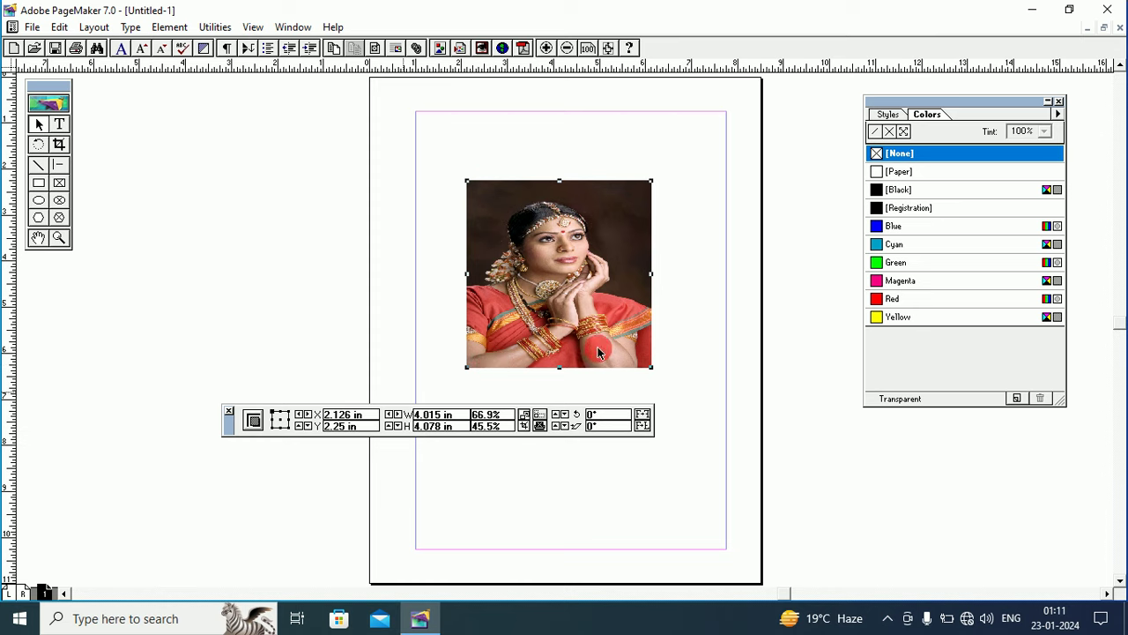
Step: Rotate the photo 45° about its bottom-right corner, and set the rotation back to 0°
{"action": "left_click", "coordinate": [288, 427]}
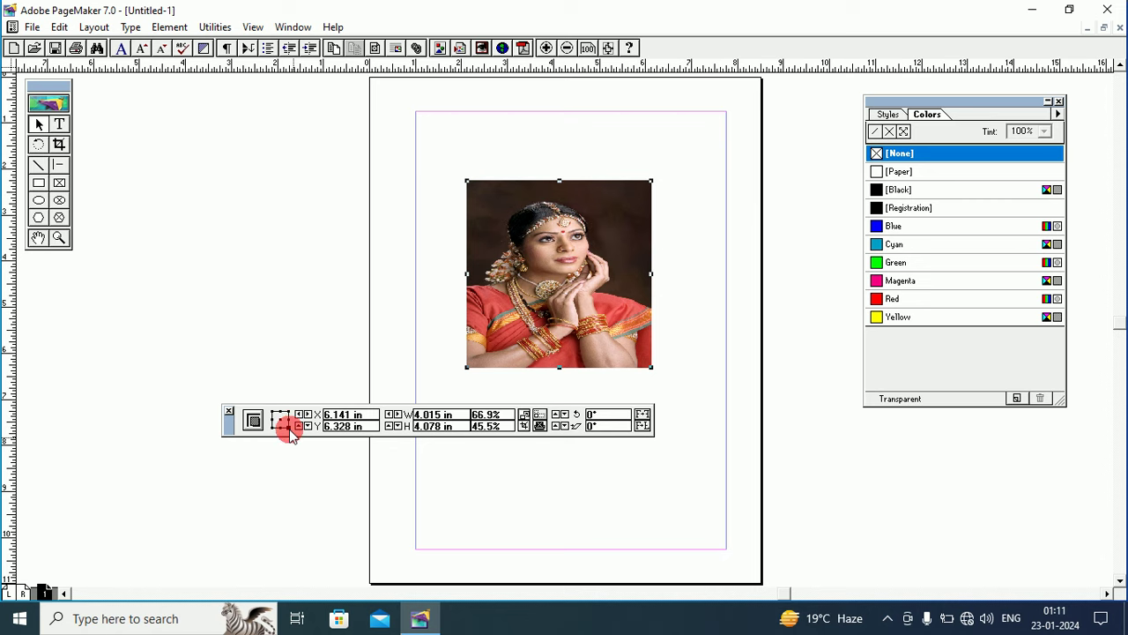
{"action": "double_click", "coordinate": [605, 414]}
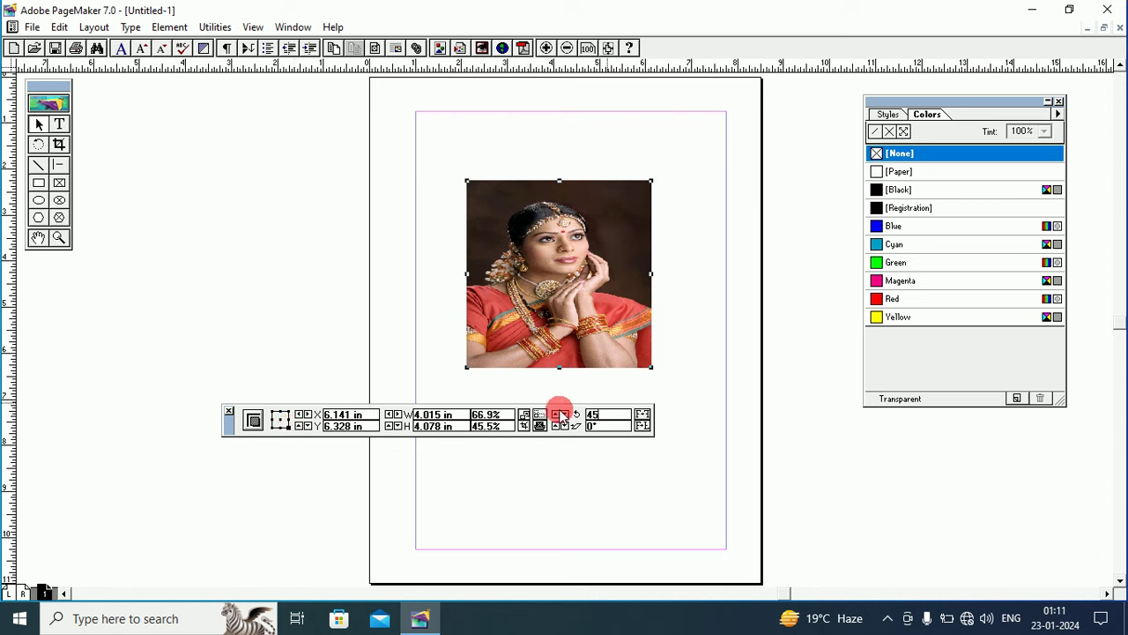
{"action": "key", "text": "Return"}
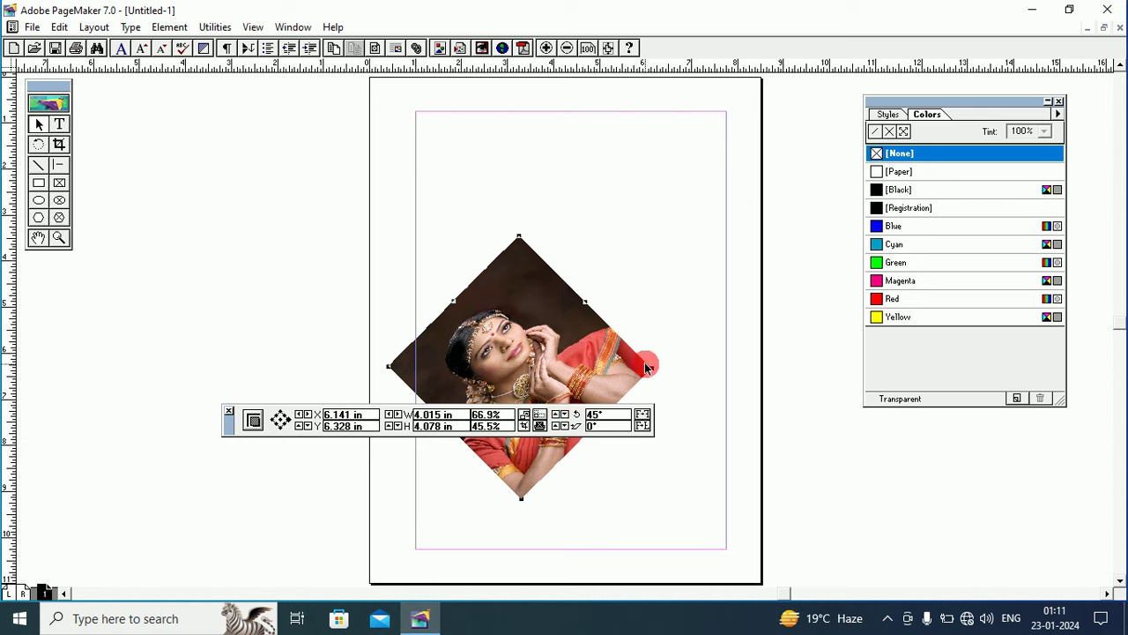
{"action": "double_click", "coordinate": [597, 421]}
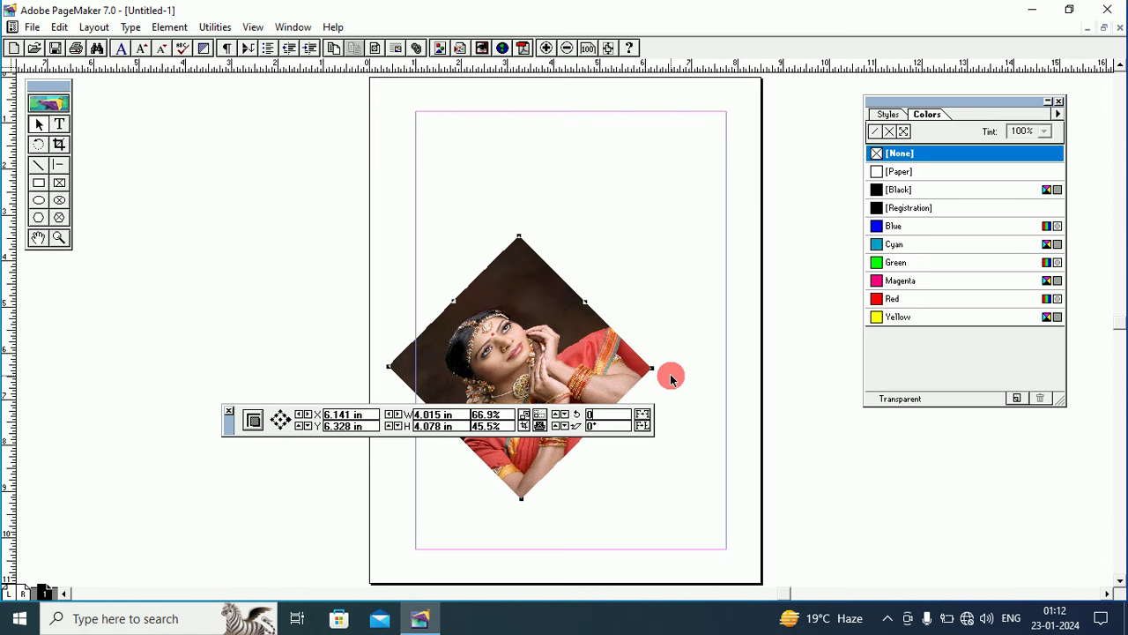
{"action": "key", "text": "Return"}
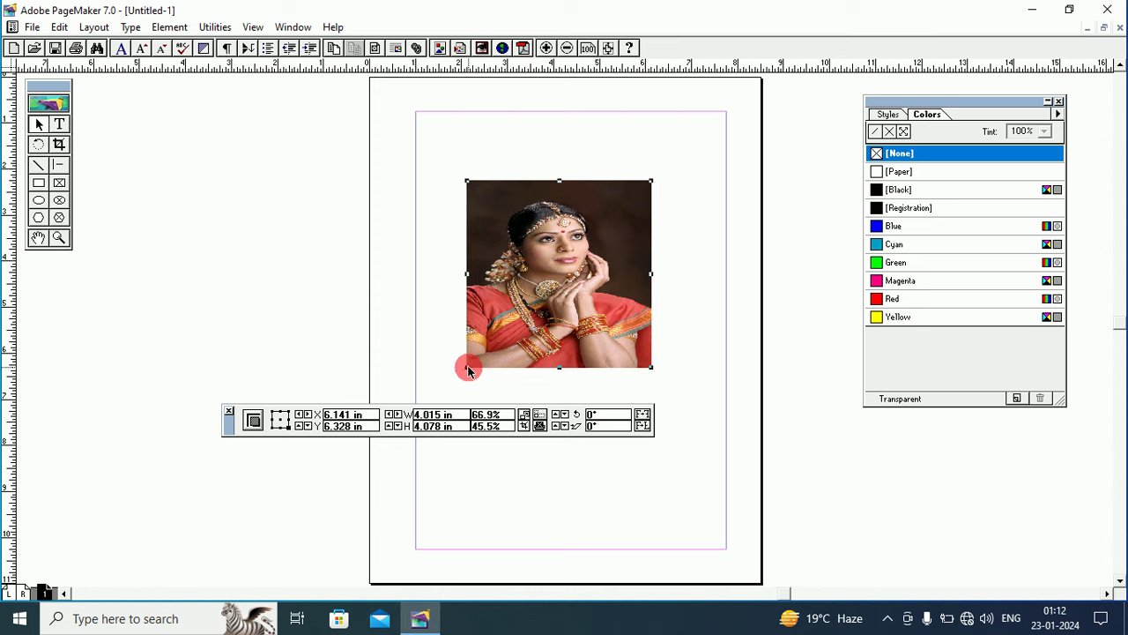
Step: Rotate the photo 45° about its centre, and set the rotation back to 0°
{"action": "left_click", "coordinate": [281, 424]}
{"action": "left_click", "coordinate": [281, 422]}
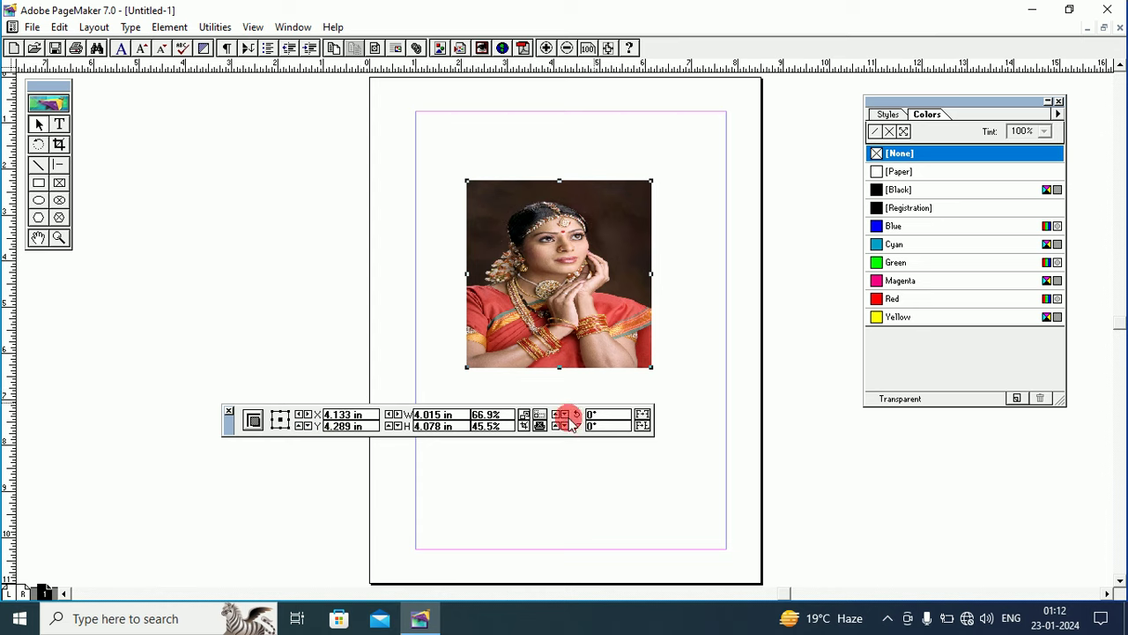
{"action": "double_click", "coordinate": [605, 414]}
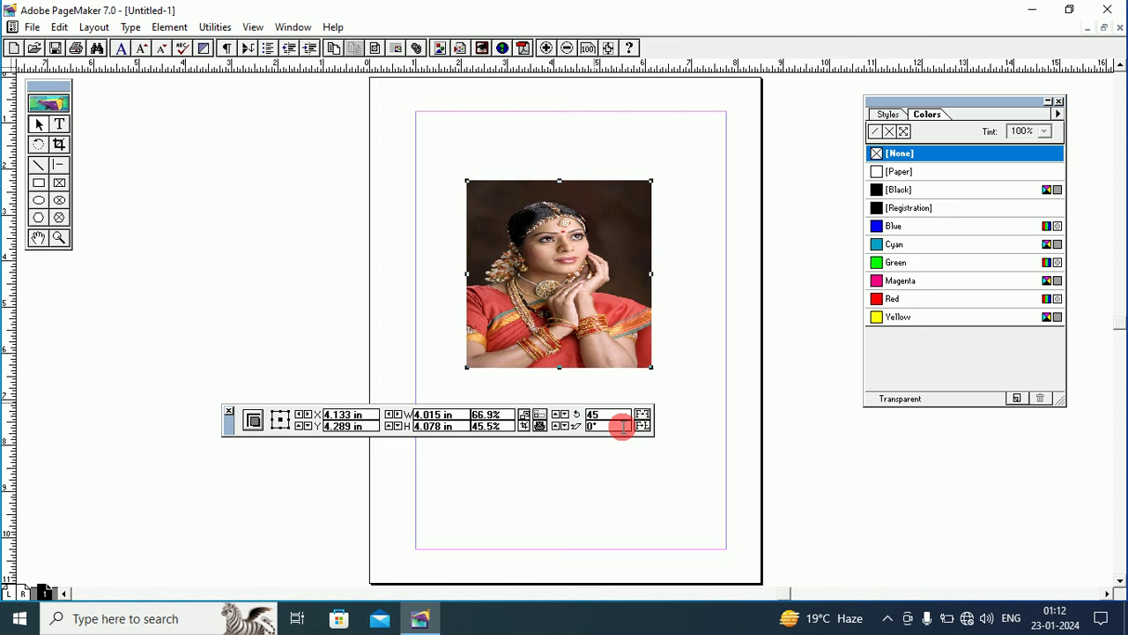
{"action": "type", "text": "45"}
{"action": "key", "text": "Return"}
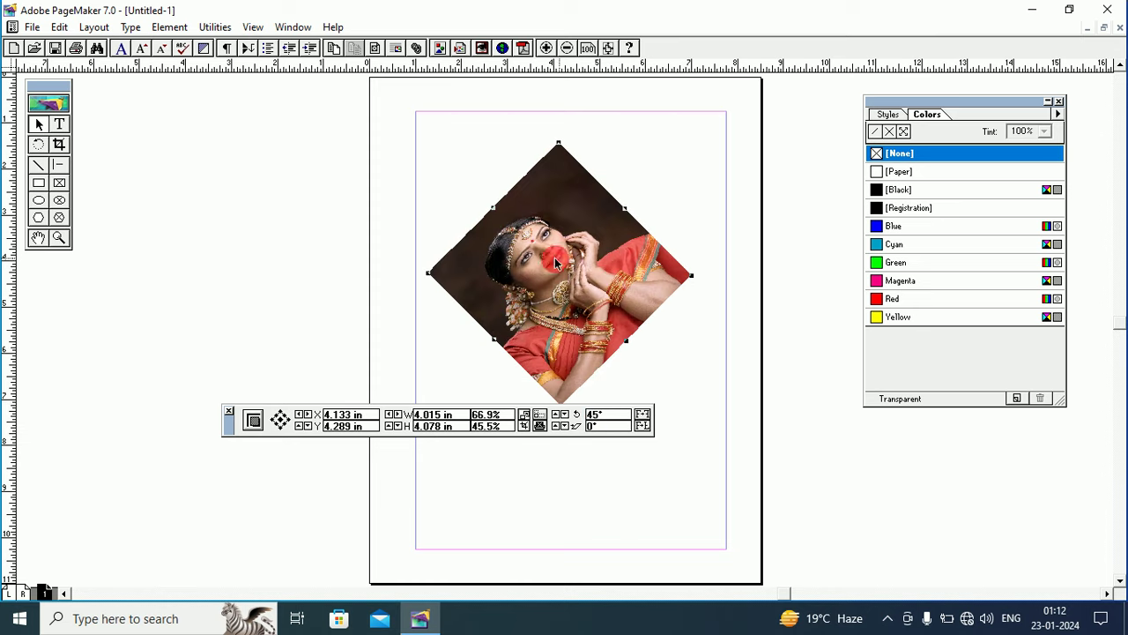
{"action": "left_click", "coordinate": [569, 288]}
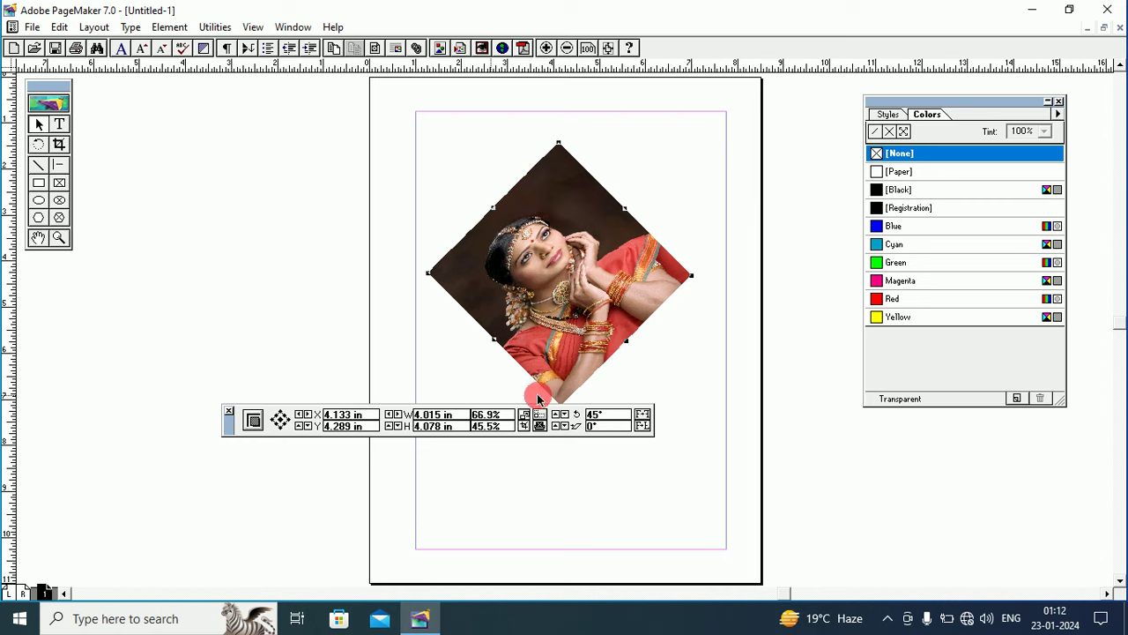
{"action": "left_click_drag", "start_coordinate": [617, 415], "coordinate": [586, 421]}
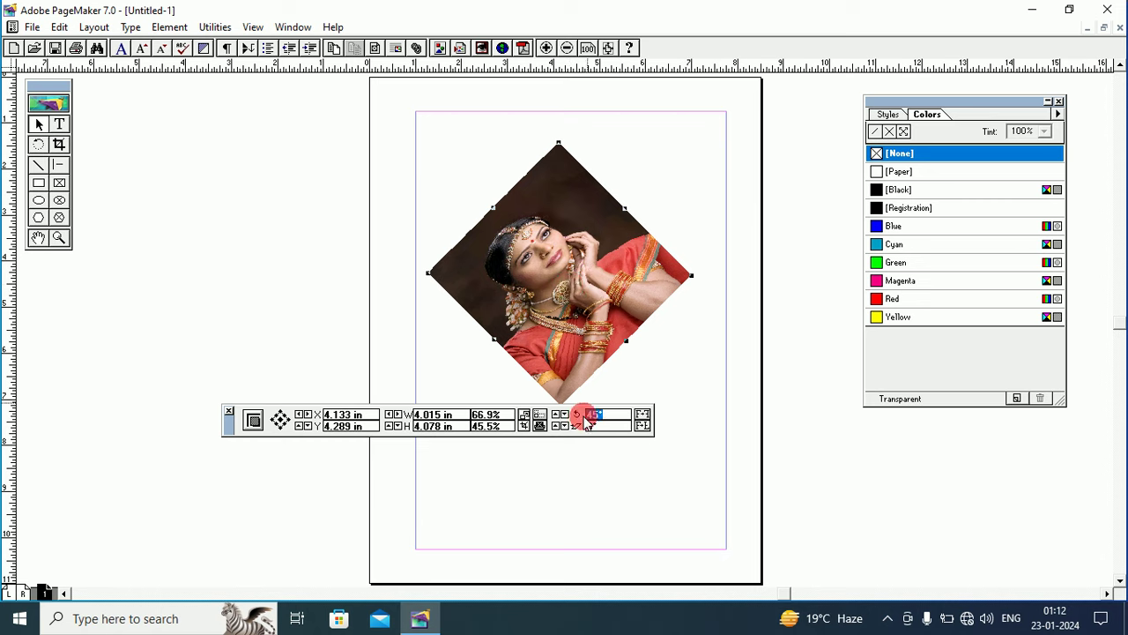
{"action": "type", "text": "0"}
{"action": "key", "text": "Return"}
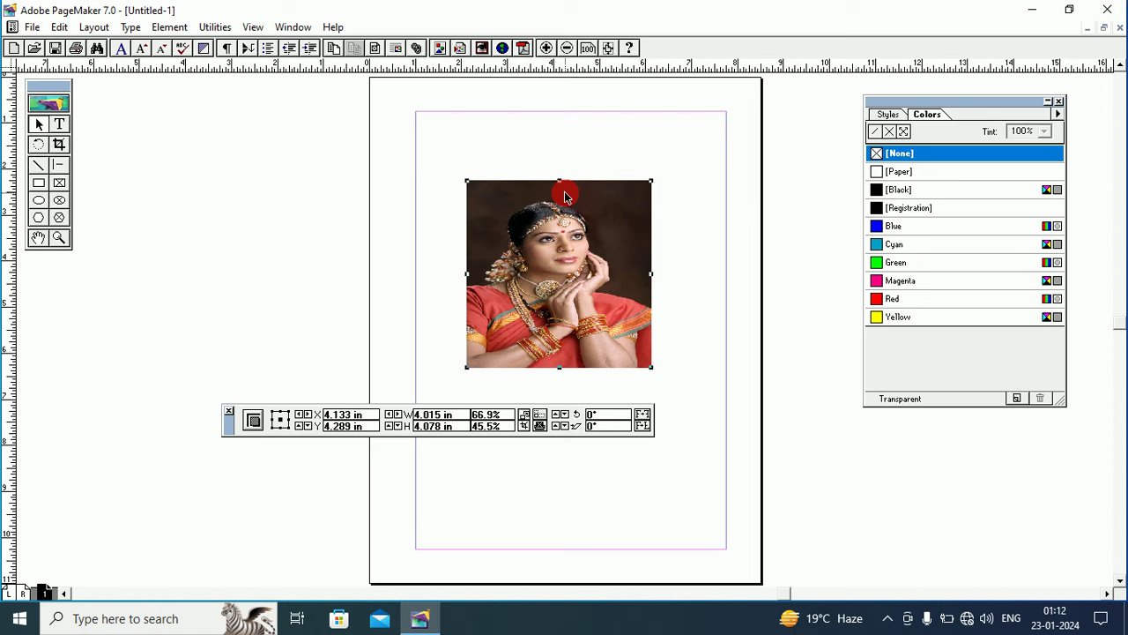
Step: Rotate the photo 45° about the midpoint of its top edge, and set the rotation back to 0°
{"action": "left_click", "coordinate": [280, 417]}
{"action": "left_click", "coordinate": [279, 411]}
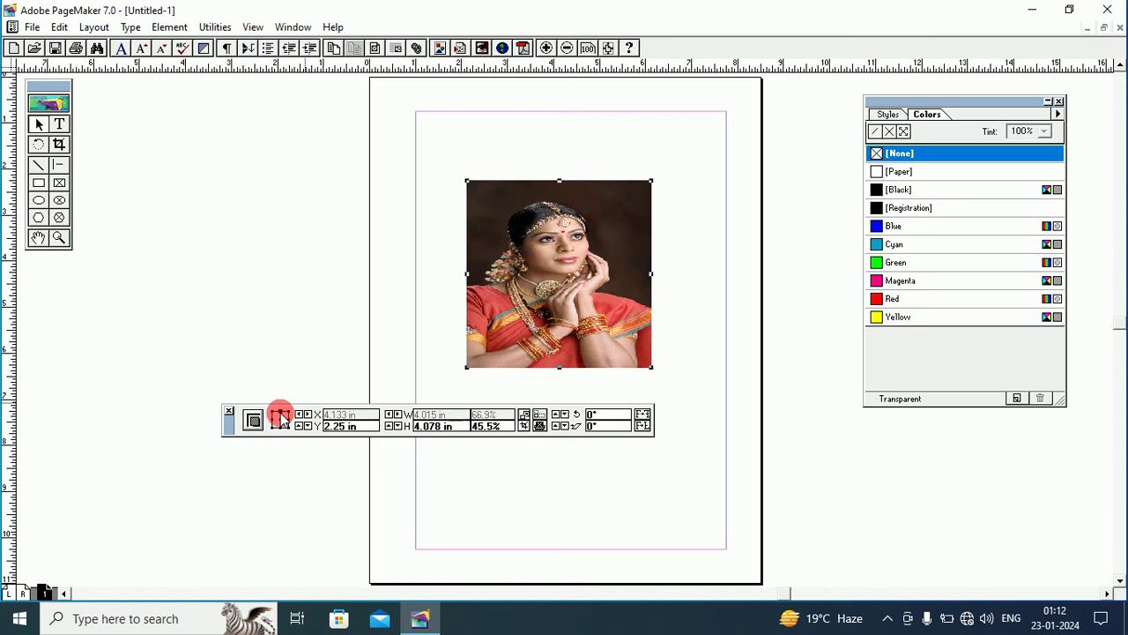
{"action": "double_click", "coordinate": [619, 414]}
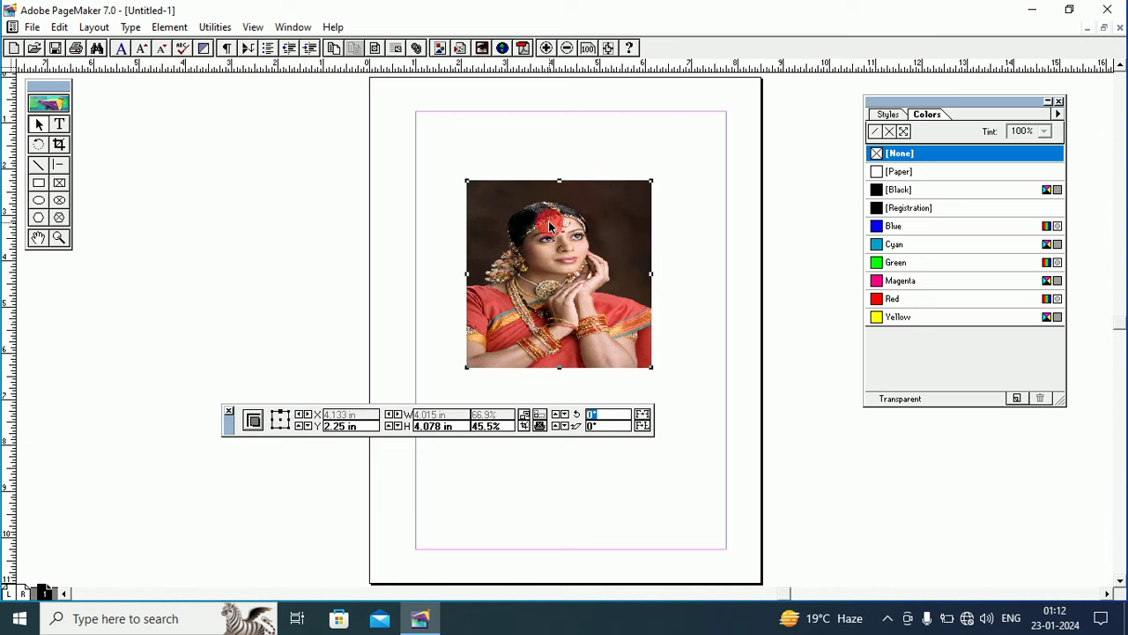
{"action": "key", "text": "Return"}
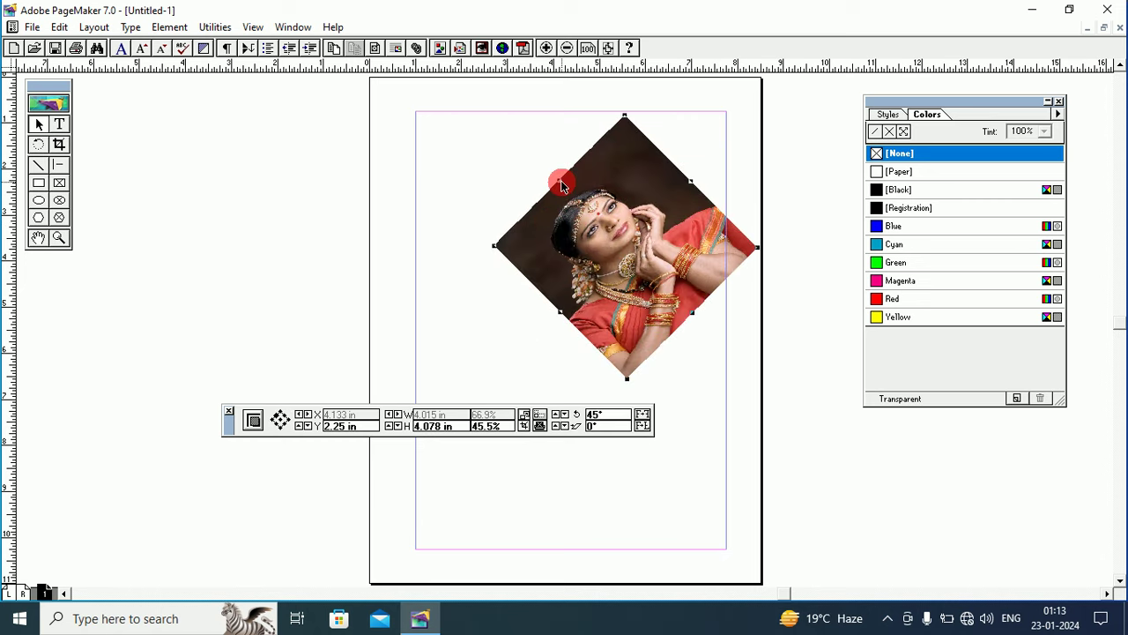
{"action": "double_click", "coordinate": [610, 415]}
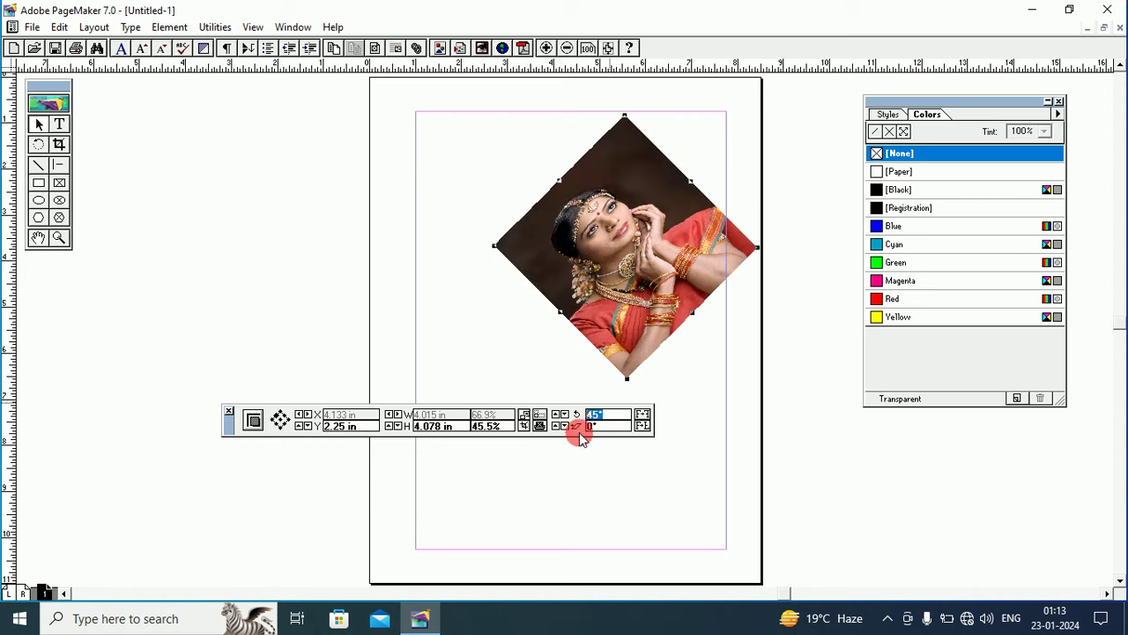
{"action": "key", "text": "Return"}
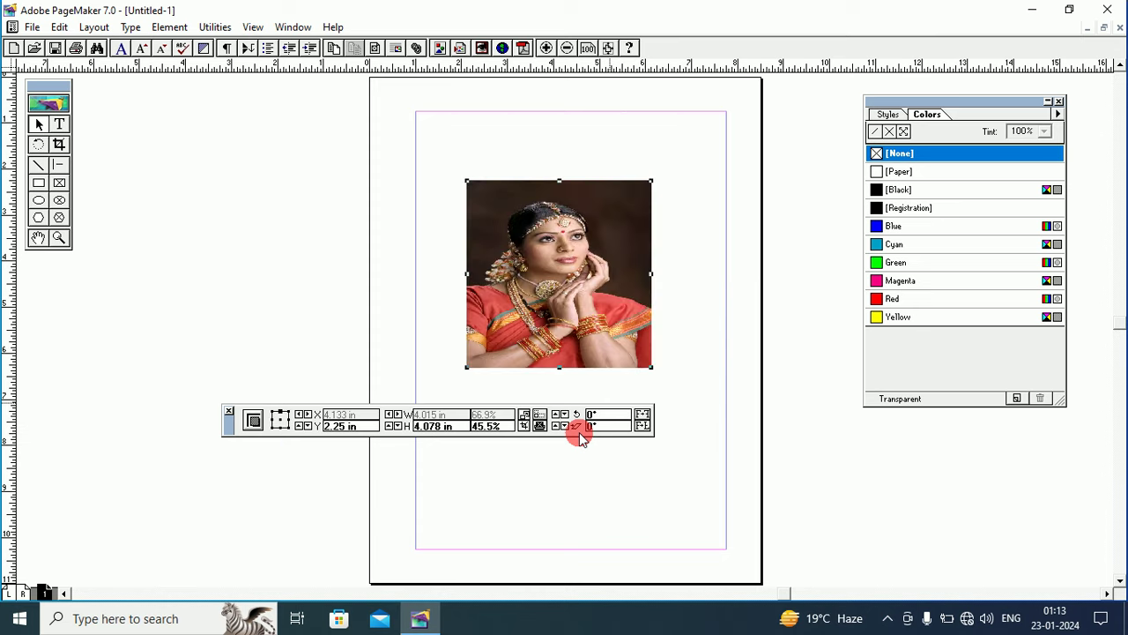
Step: Make the photo's centre the reference point, rotate the photo 20° about it, and set the rotation back to 0°
{"action": "left_click", "coordinate": [284, 425]}
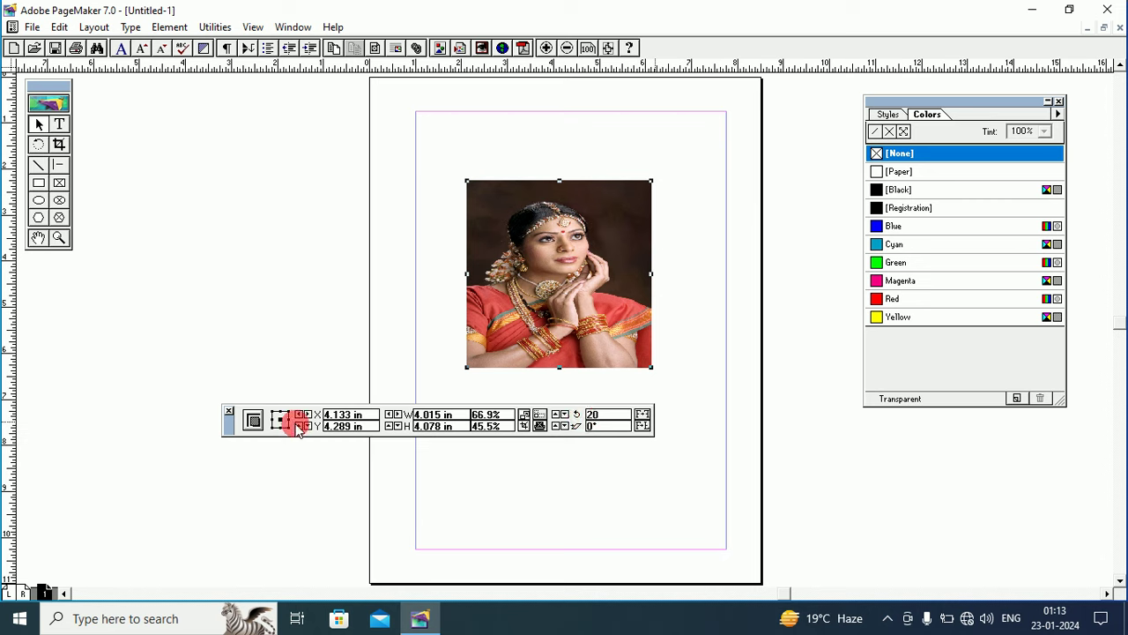
{"action": "key", "text": "Return"}
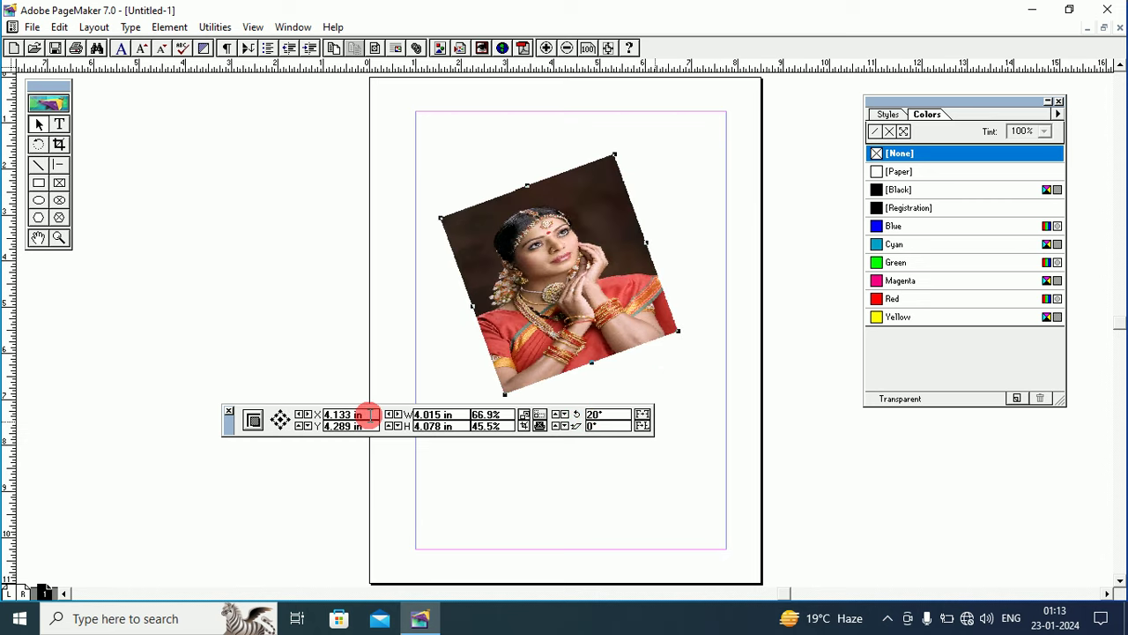
{"action": "left_click_drag", "start_coordinate": [597, 416], "coordinate": [578, 419]}
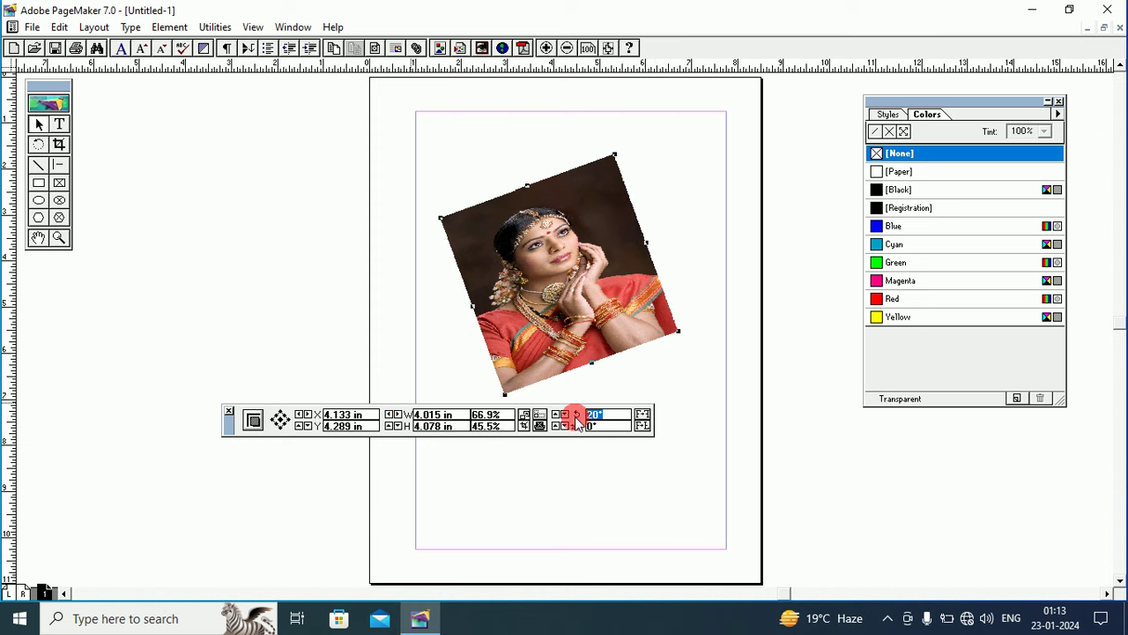
{"action": "key", "text": "Return"}
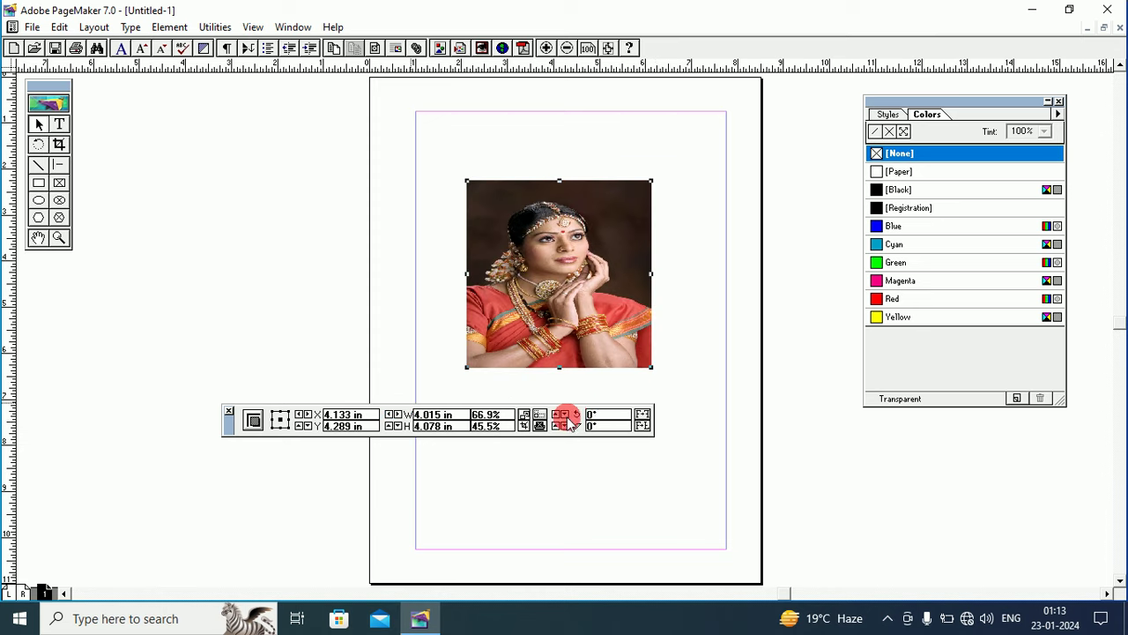
Step: Rotate the photo -20° about its centre, and set the rotation back to 0°
{"action": "left_click_drag", "start_coordinate": [610, 414], "coordinate": [584, 411]}
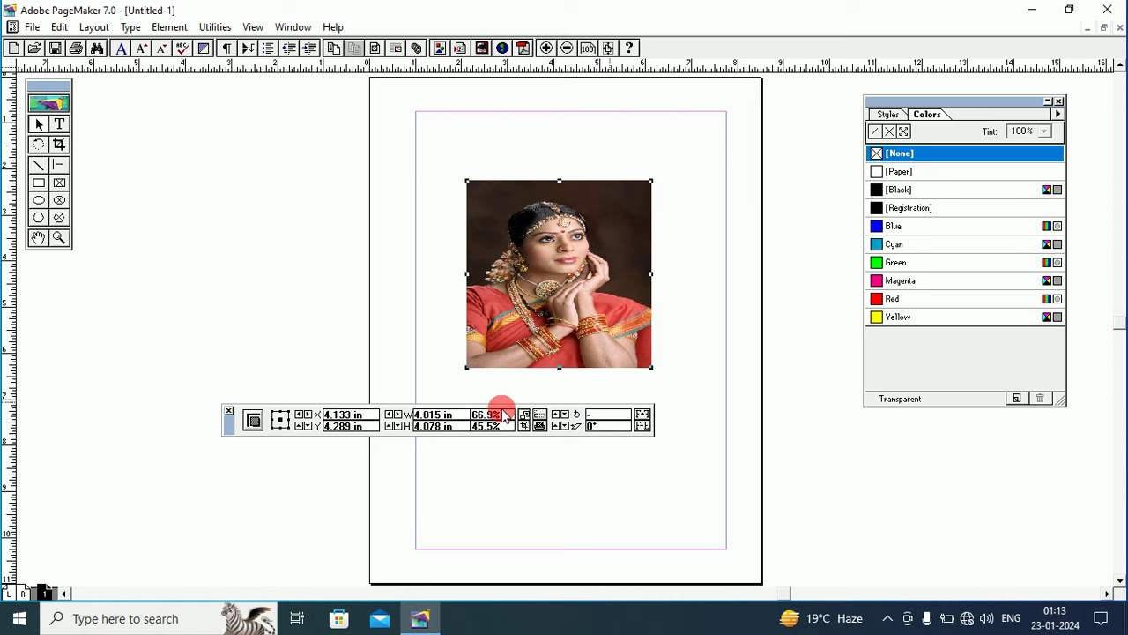
{"action": "key", "text": "Return"}
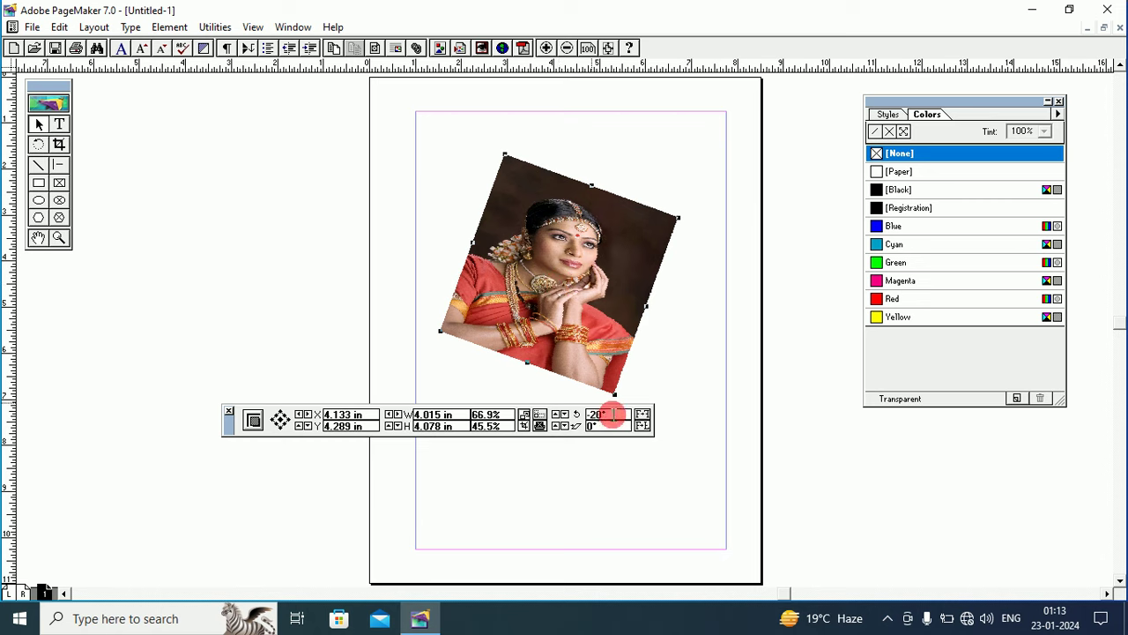
{"action": "left_click_drag", "start_coordinate": [609, 411], "coordinate": [590, 419]}
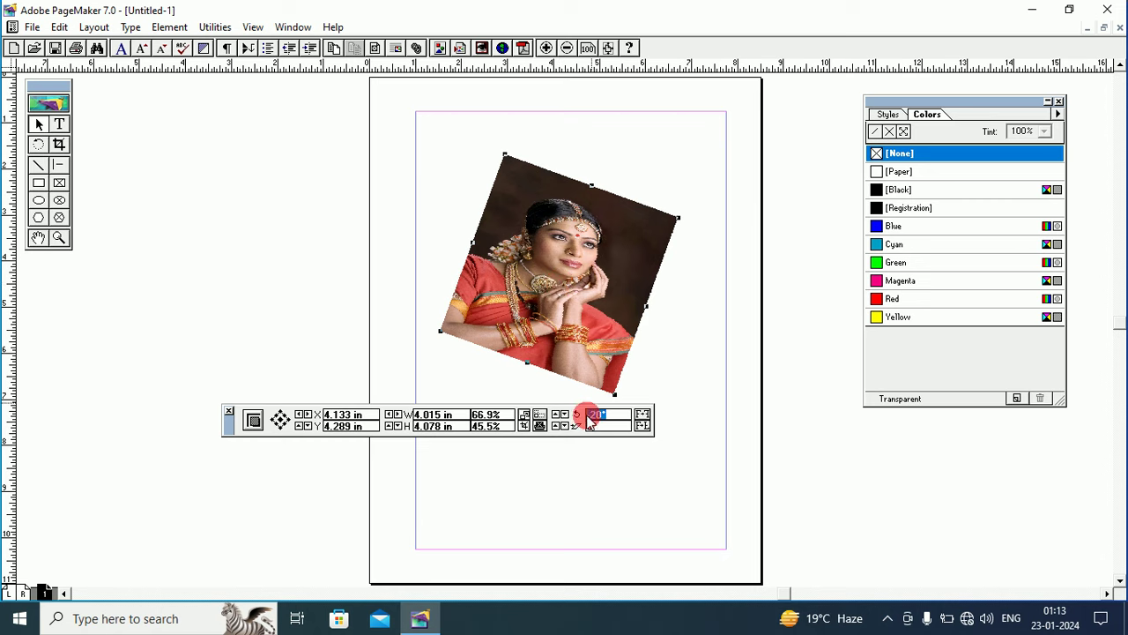
{"action": "type", "text": "0"}
{"action": "key", "text": "Return"}
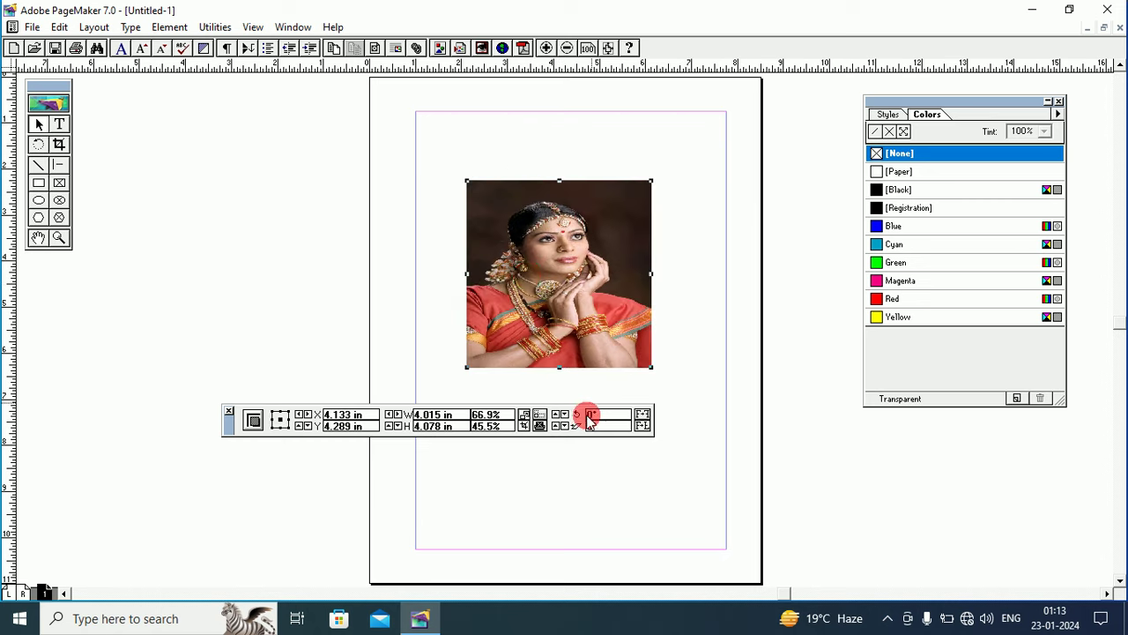